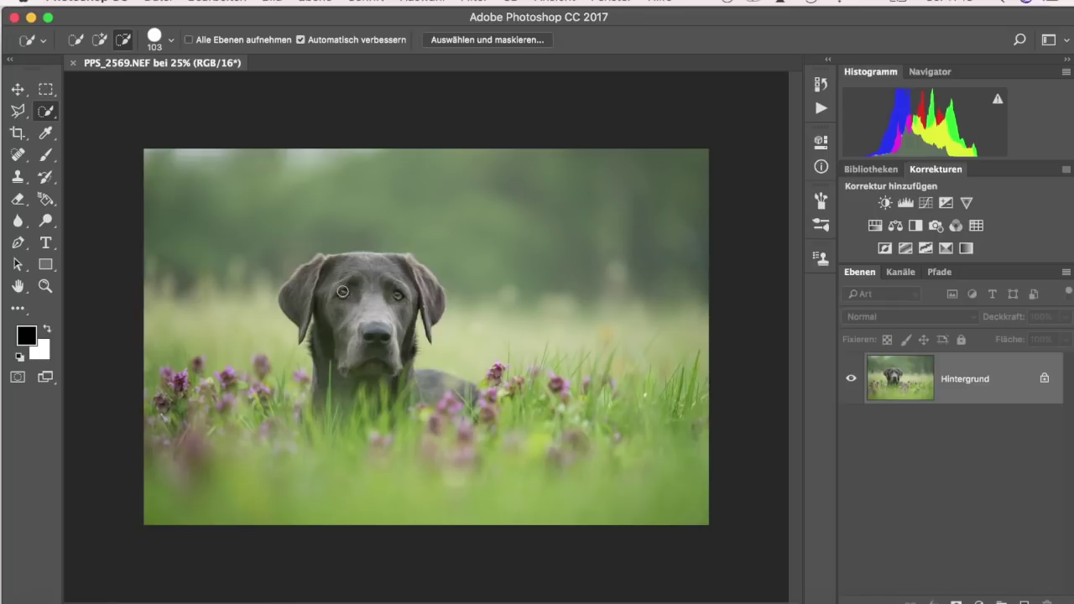
Duplicate the Hintergrund layer with Ebene duplizieren and launch the Camera Raw-Filter on the copy.
right_click(986, 372)
click(889, 400)
click(730, 243)
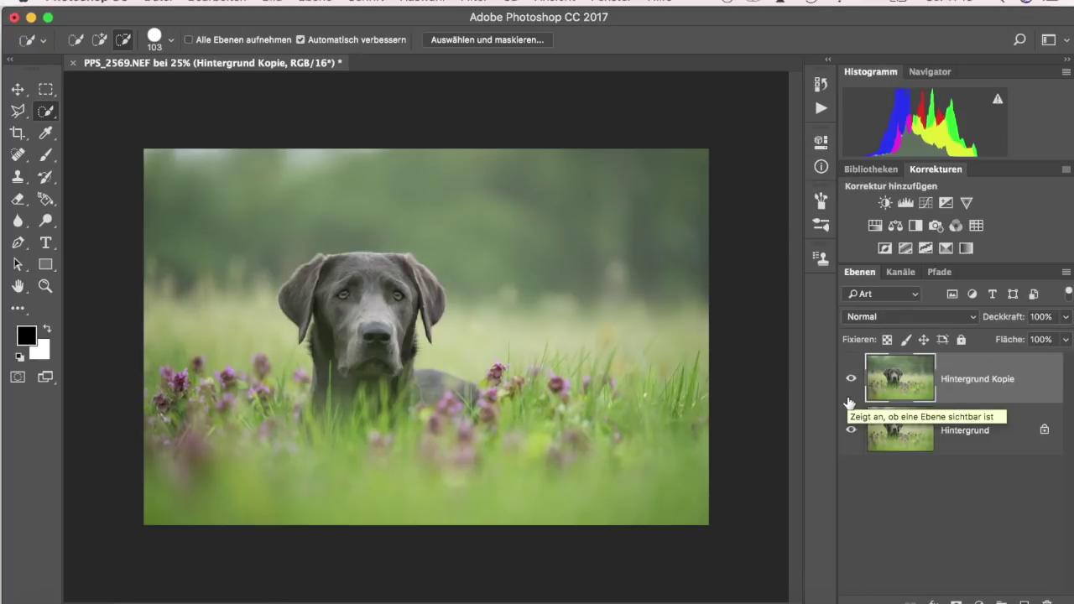
click(482, 2)
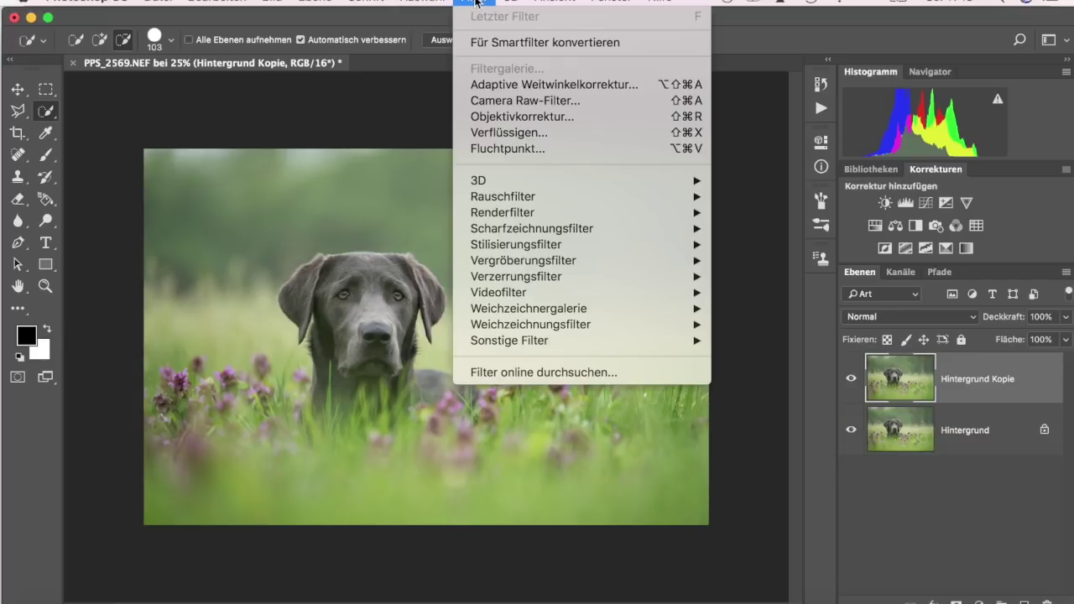
click(507, 110)
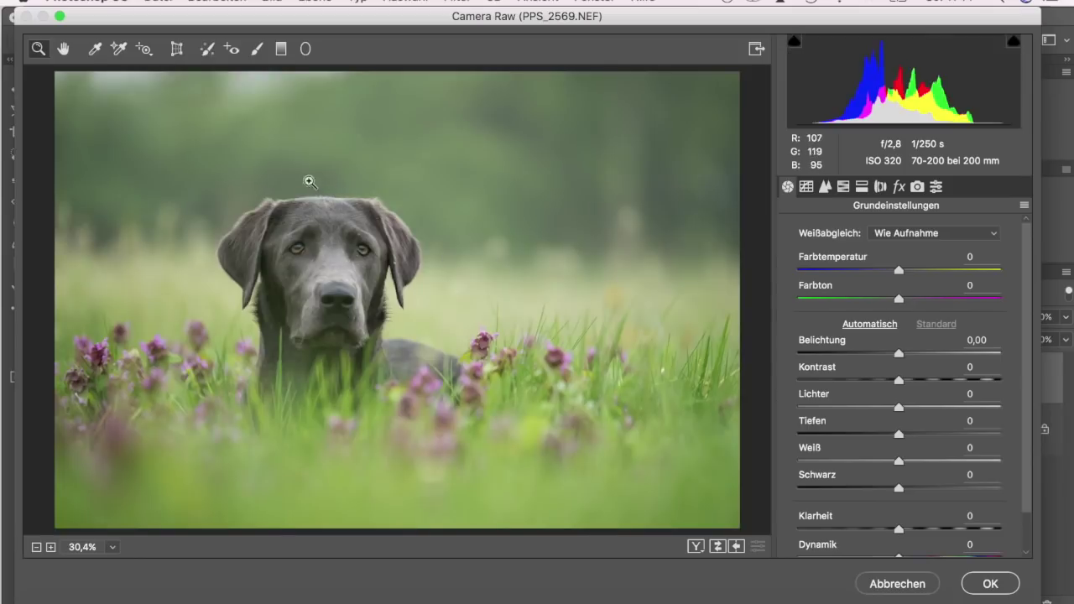
In Camera Raw's HSL/Graustufen Farbton panel, set Grüntöne hue to +75 and Gelbtöne hue to +76.
click(844, 186)
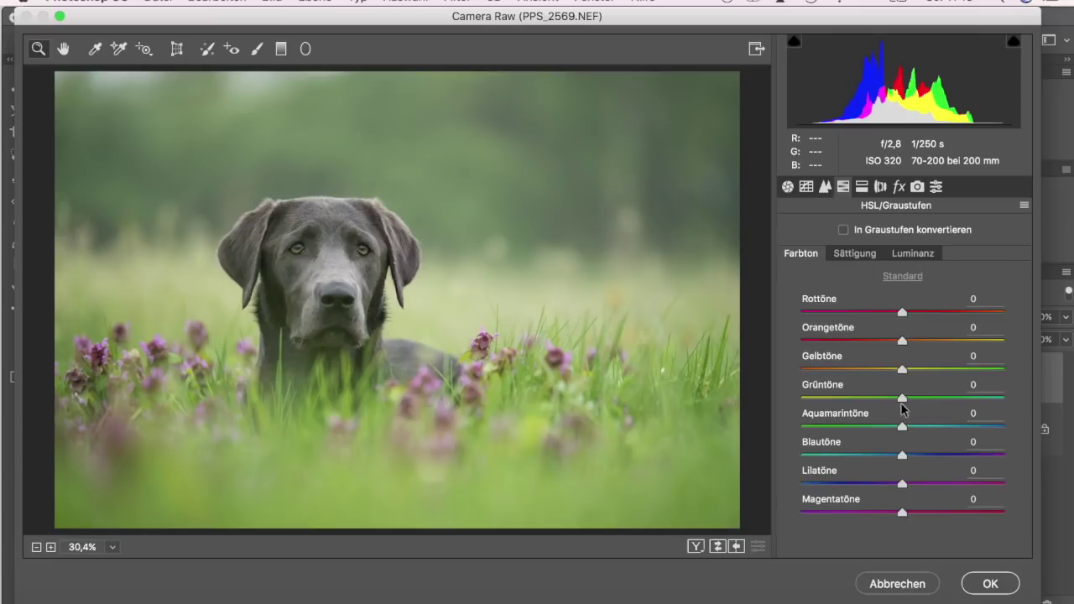
mouse_move(903, 402)
mouse_down()
mouse_move(982, 409)
mouse_move(956, 408)
mouse_up()
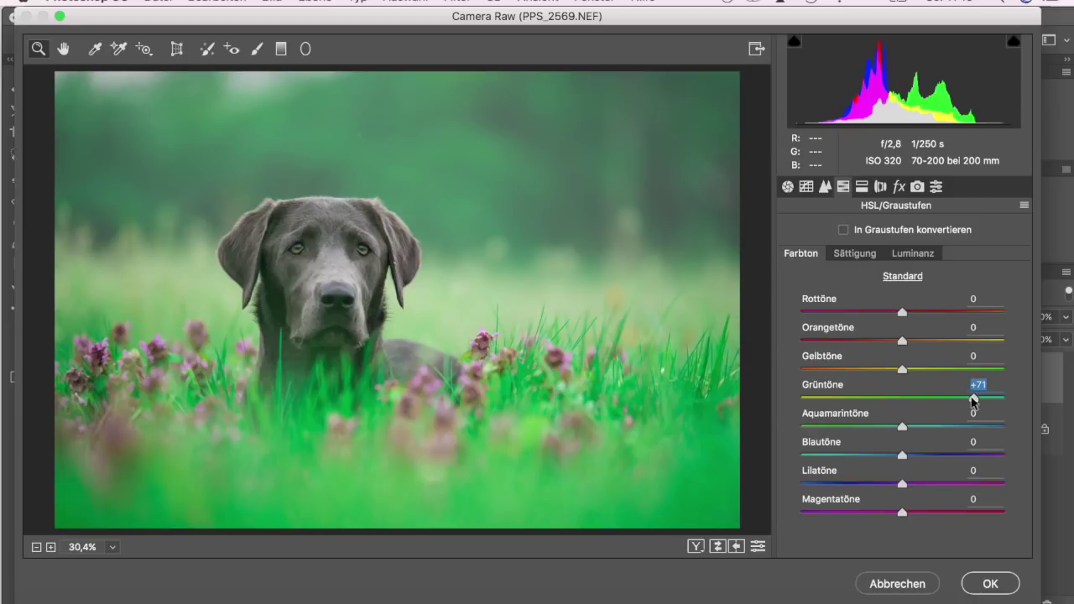
drag(982, 401, 988, 403)
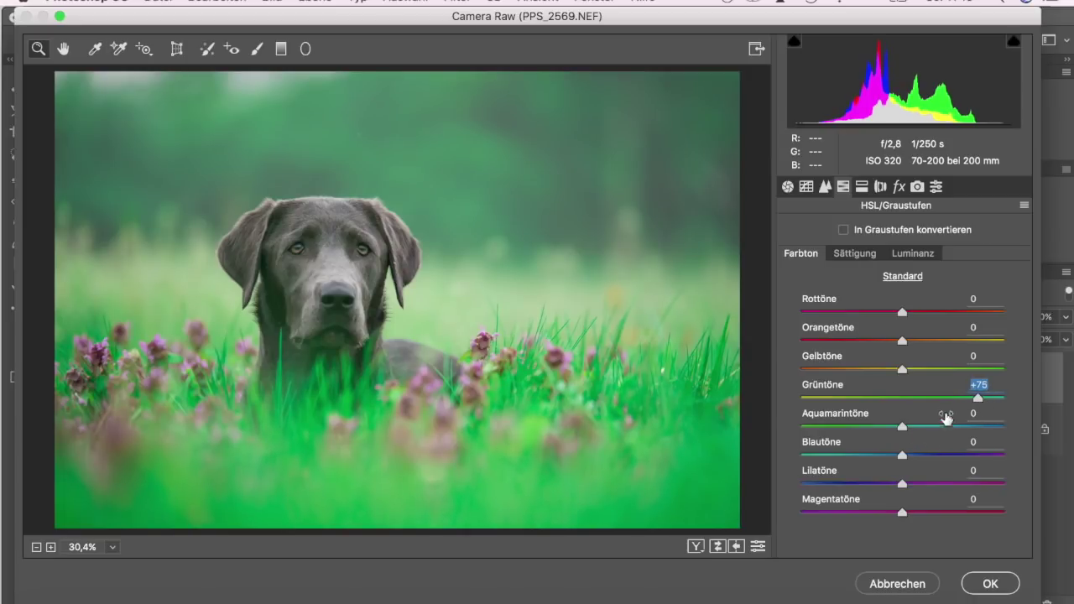
drag(902, 370, 974, 378)
key(Up)
key(Up)
key(Up)
key(Up)
key(Up)
key(Up)
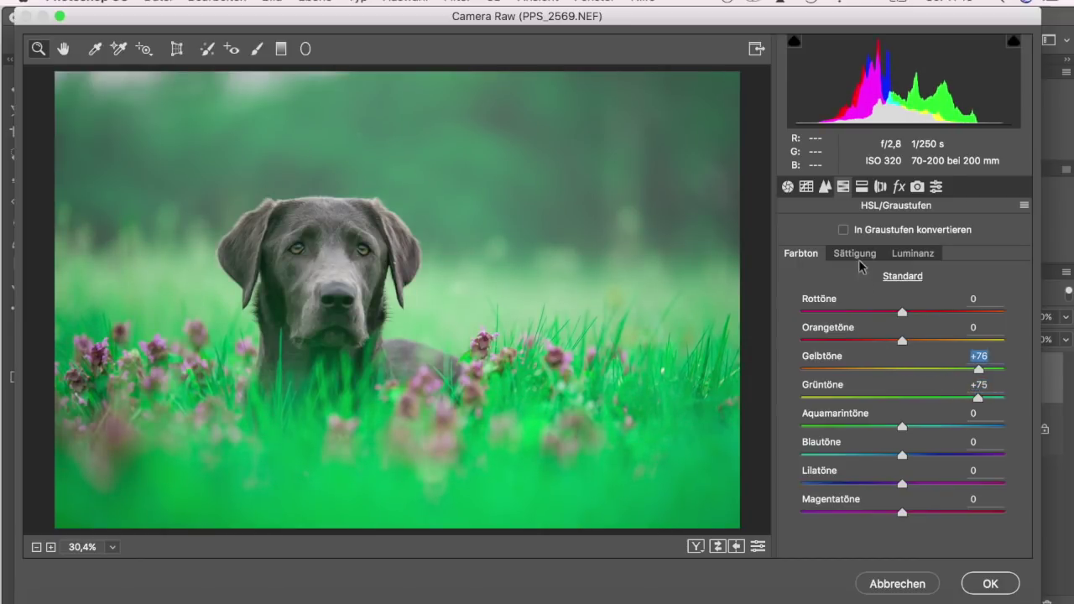
click(856, 253)
Set Grüntöne saturation to -75 and Gelbtöne saturation to -51, then apply the Camera Raw edit.
drag(902, 398, 812, 402)
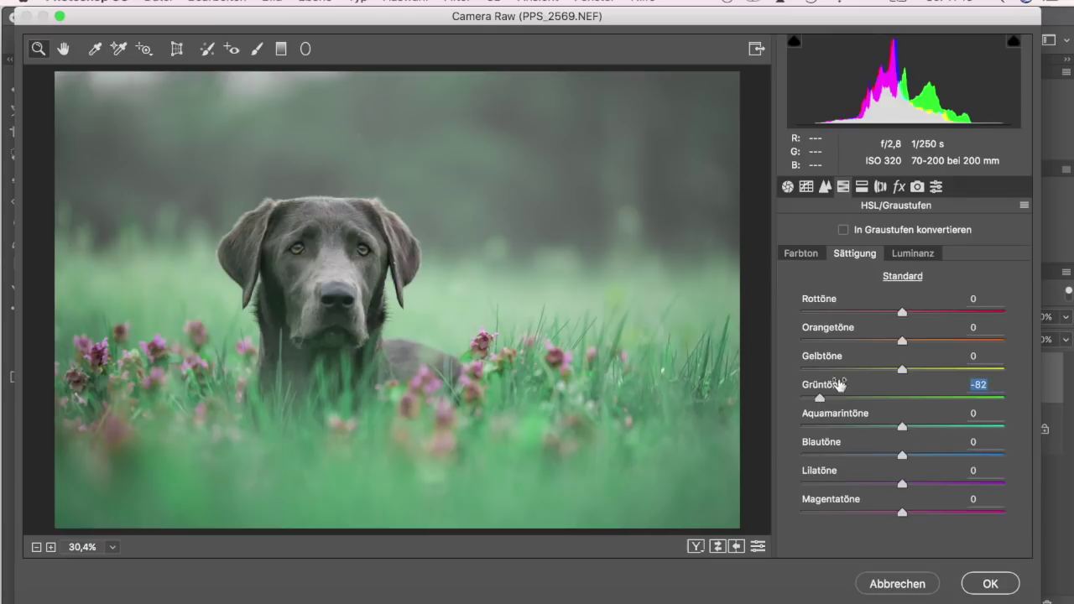
mouse_move(903, 371)
mouse_down()
mouse_move(836, 374)
mouse_move(852, 371)
mouse_move(826, 405)
mouse_up()
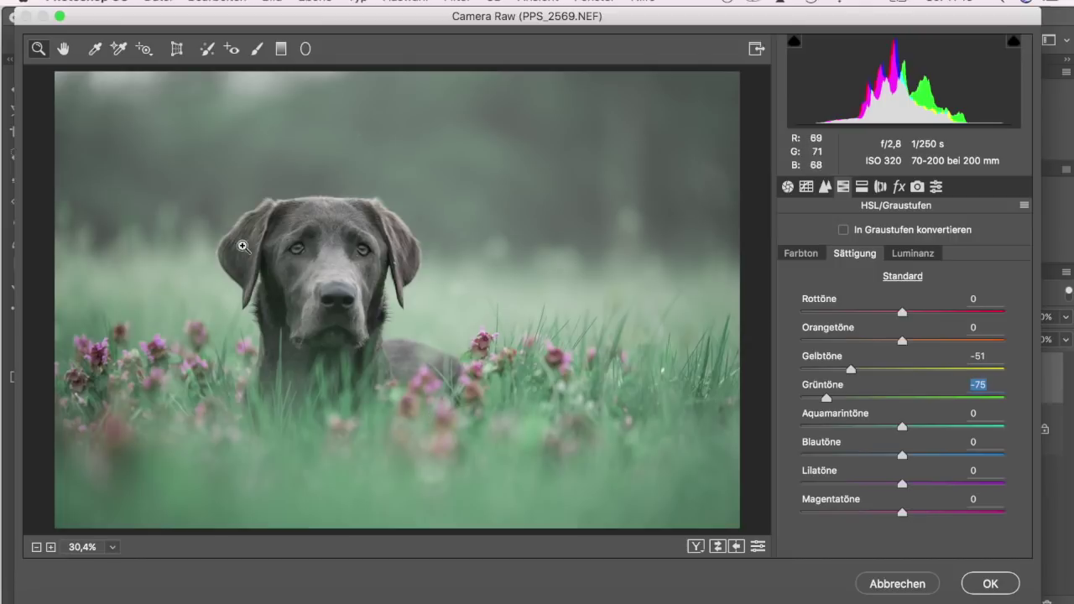
click(996, 588)
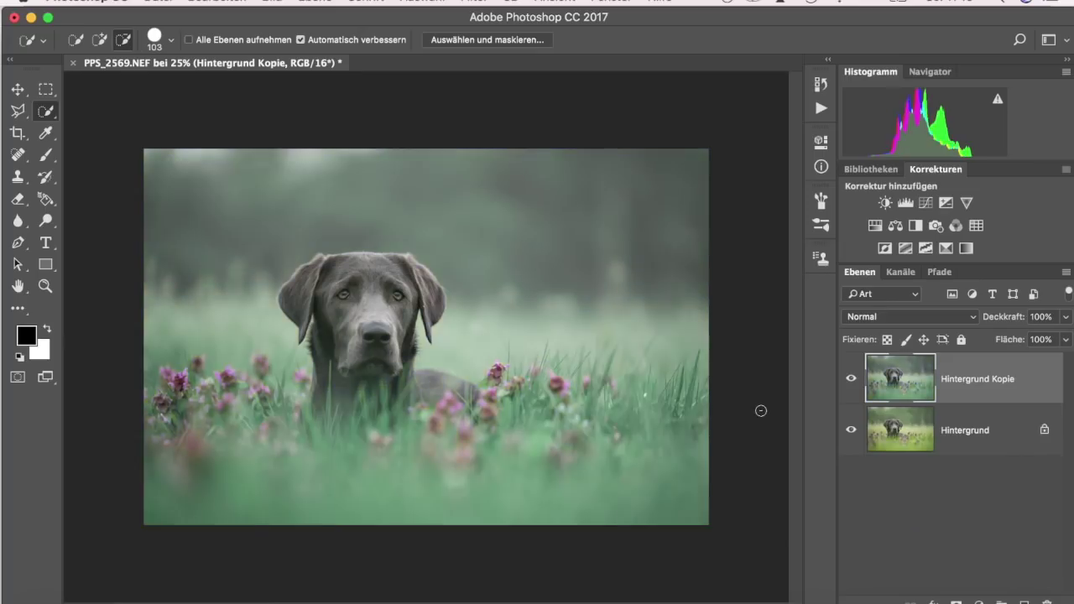
Compare with the original, add a layer mask to the copy, and set a 452 px black brush.
click(851, 379)
click(956, 603)
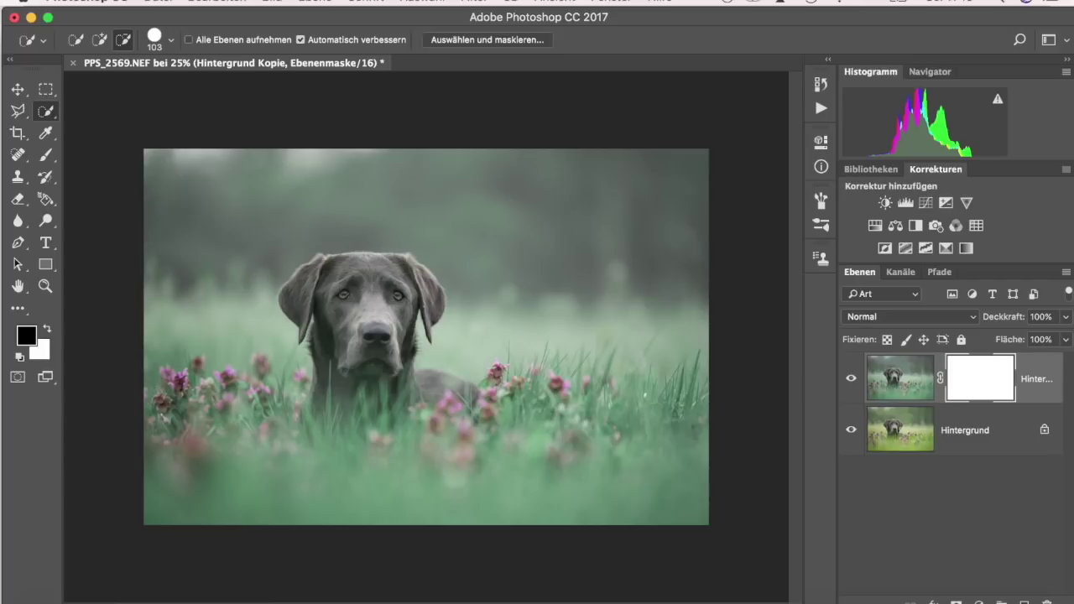
click(45, 155)
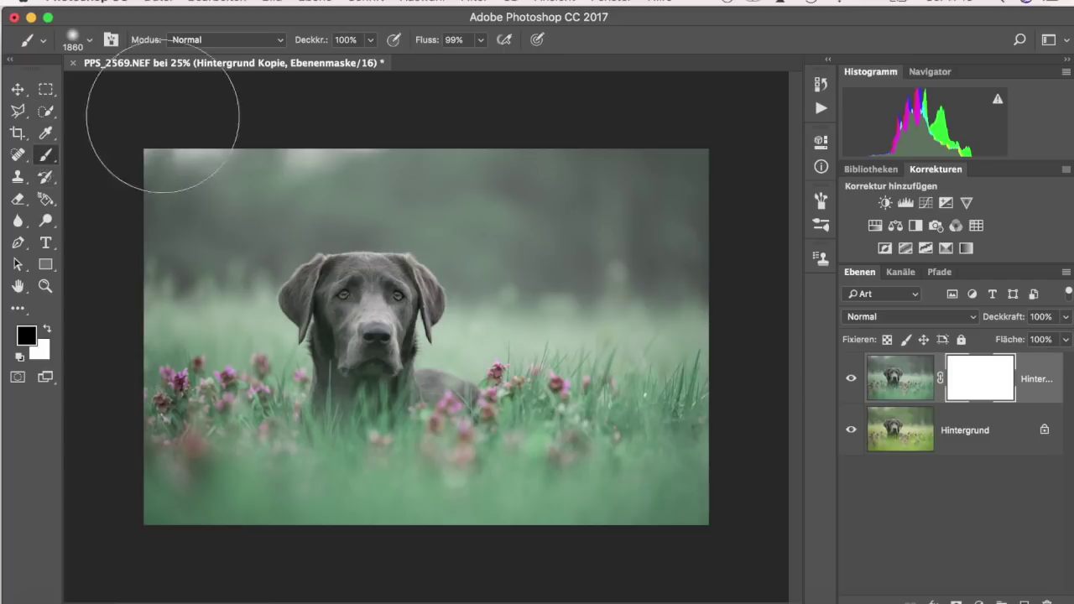
click(89, 39)
drag(206, 92, 188, 99)
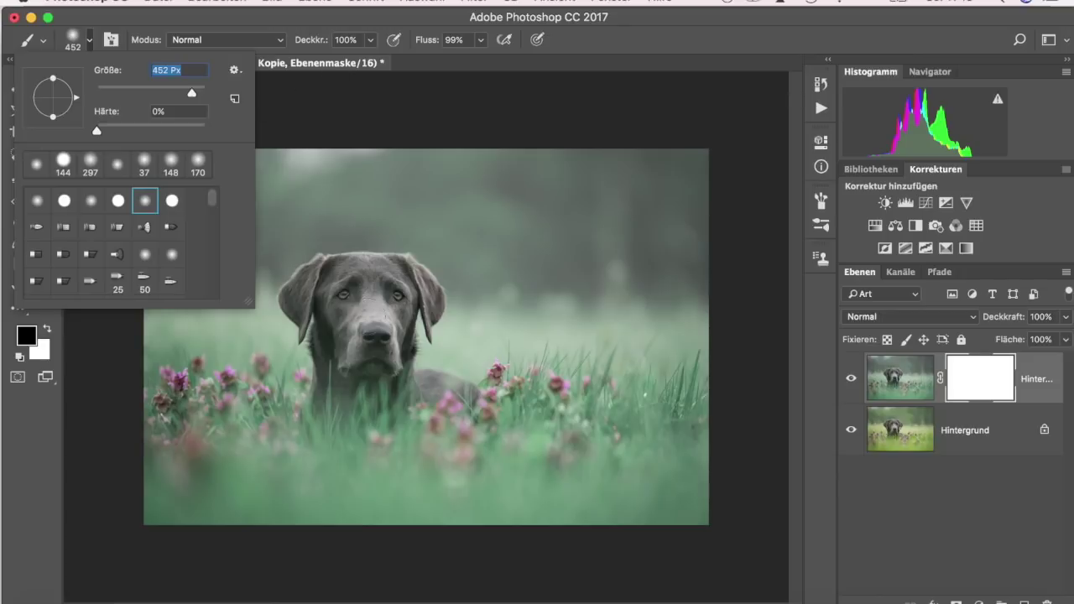
key(Return)
Paint the toning off the dog's head on the mask, then zoom in on its face.
click(344, 294)
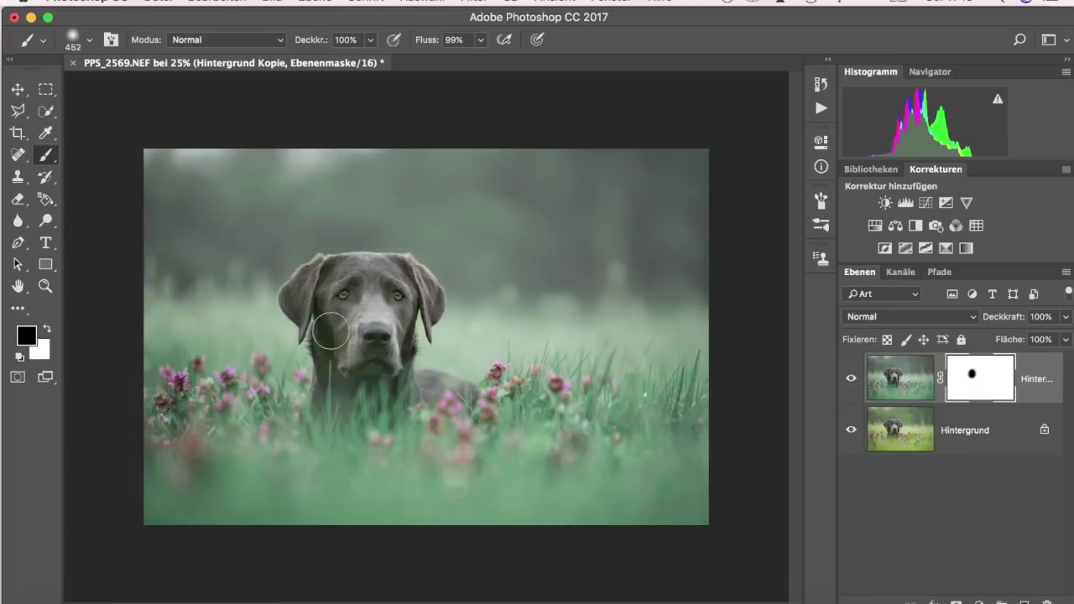
click(329, 326)
click(45, 285)
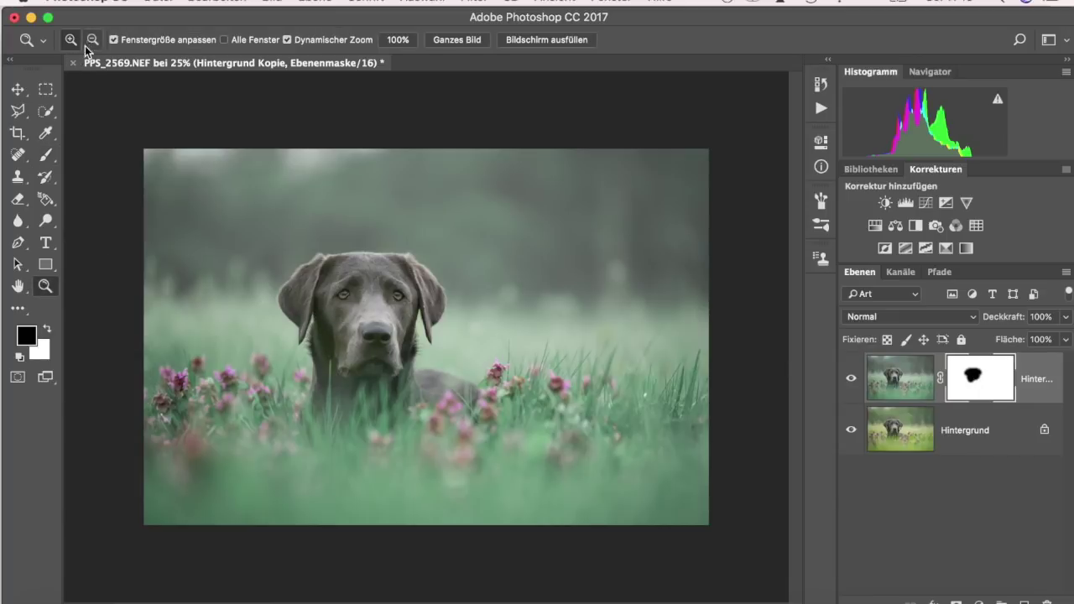
click(373, 337)
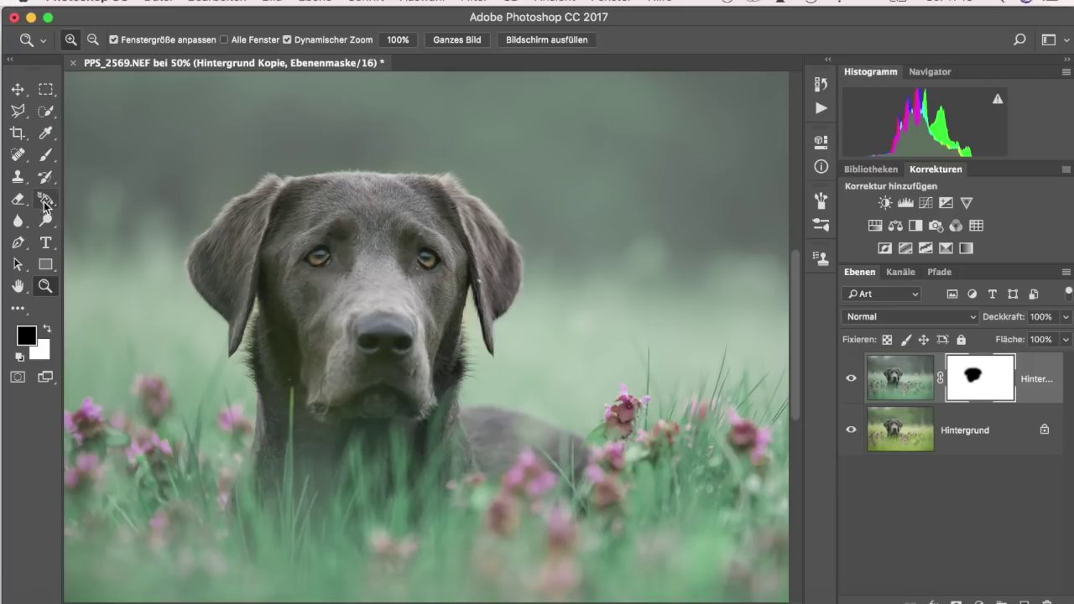
Mask the toning off the dog's body with a 164 px black brush.
click(46, 154)
click(89, 39)
drag(191, 92, 168, 92)
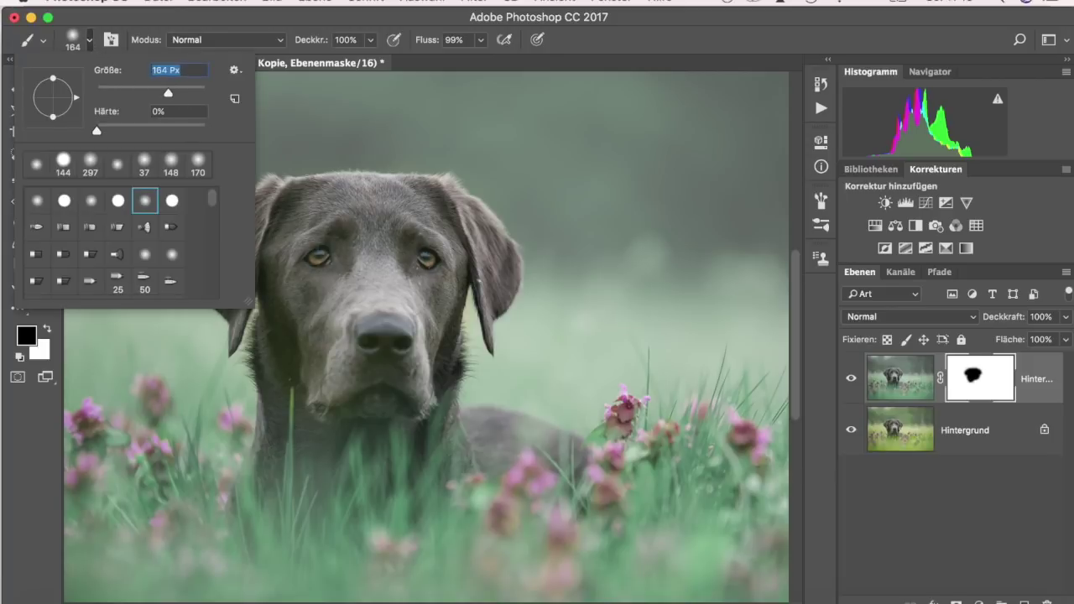
click(348, 333)
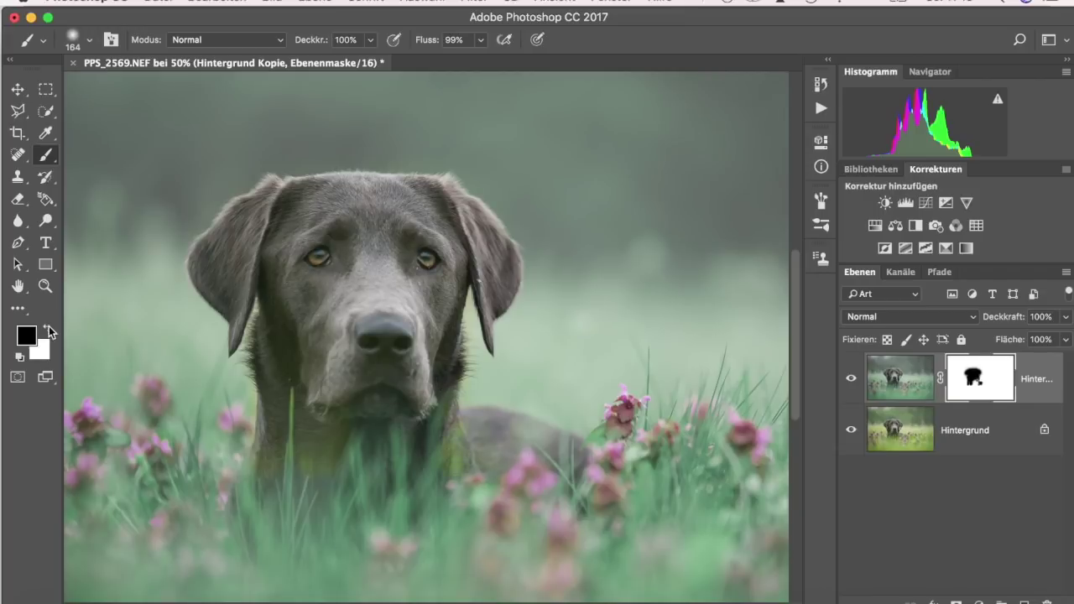
Paint white at 49% opacity to restore some teal toning on the dog's chest.
click(47, 328)
click(89, 39)
drag(154, 96, 165, 94)
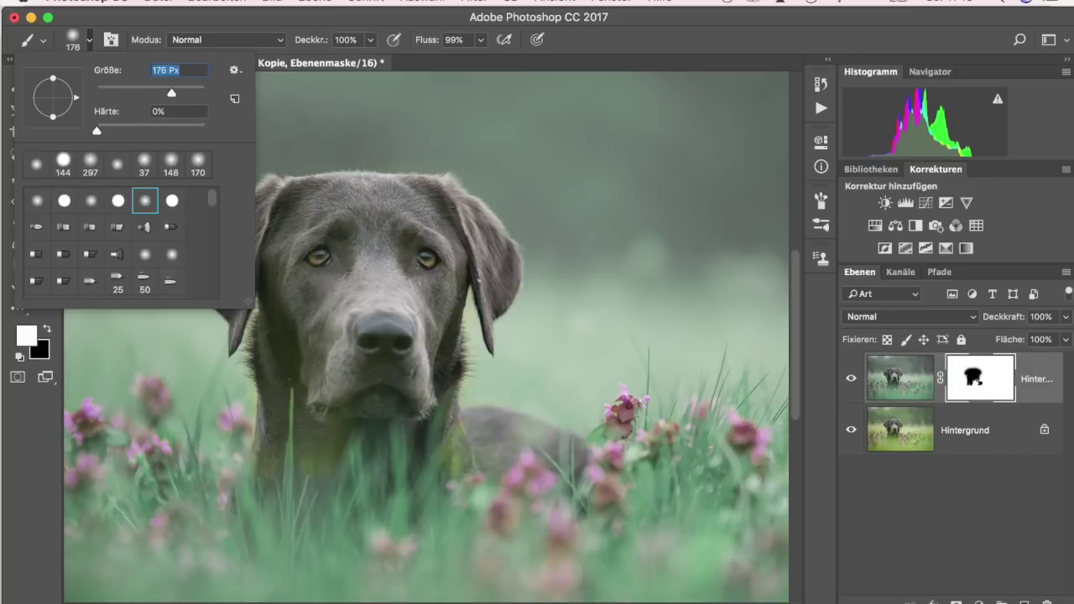
click(369, 40)
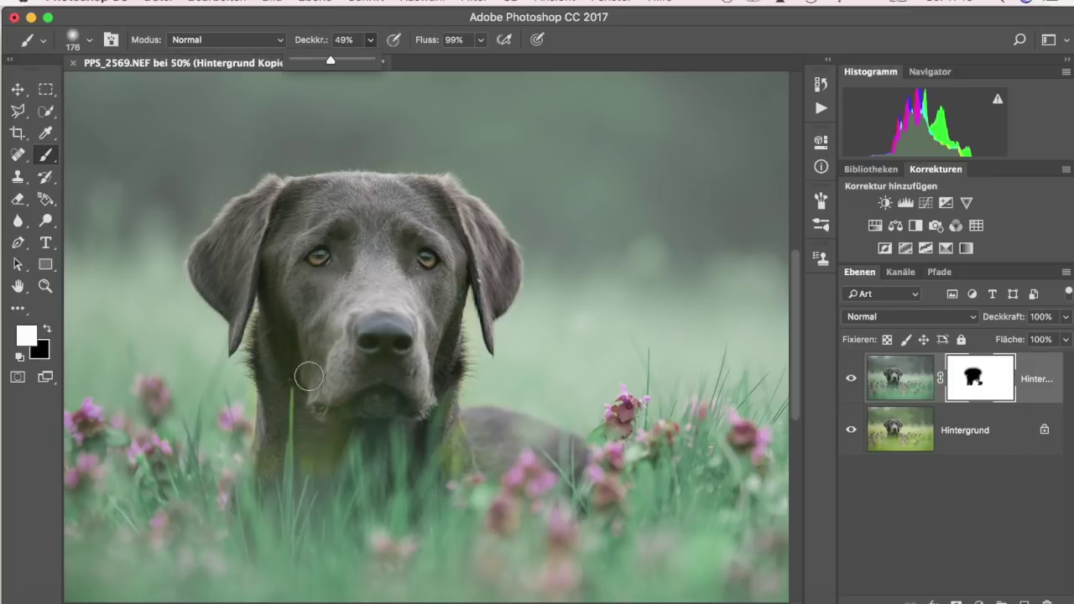
click(308, 376)
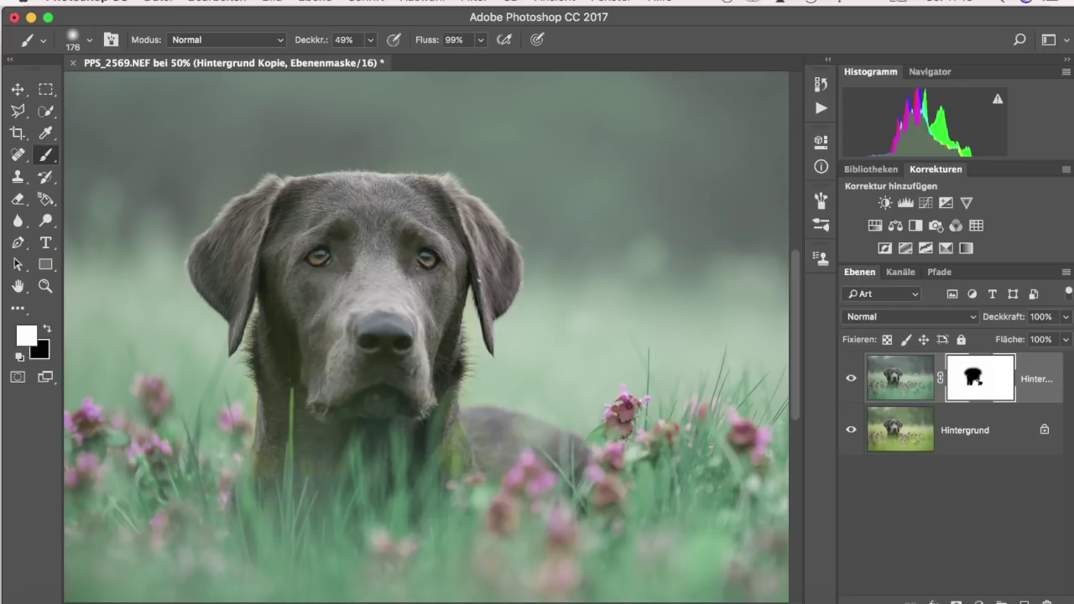
click(311, 457)
click(426, 413)
Mask the toning off around the dog's eye with a 91 px black brush at 100% opacity.
click(46, 327)
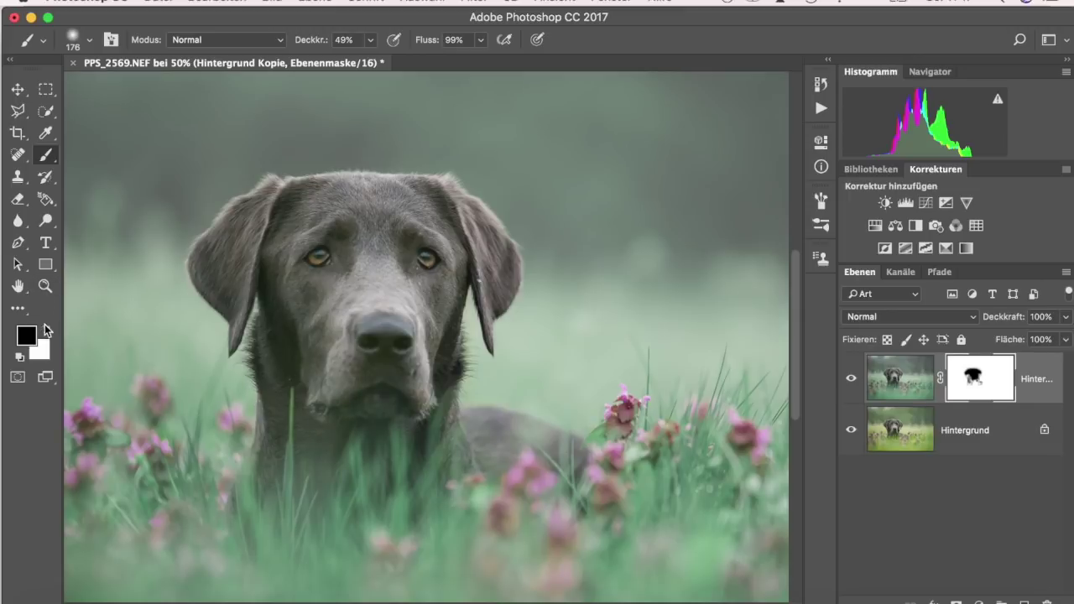
click(88, 39)
drag(155, 91, 147, 94)
click(370, 40)
drag(390, 67, 411, 61)
click(317, 254)
Softly paint teal toning back over the dog's head with a 182 px white brush at 37%.
key(x)
click(370, 40)
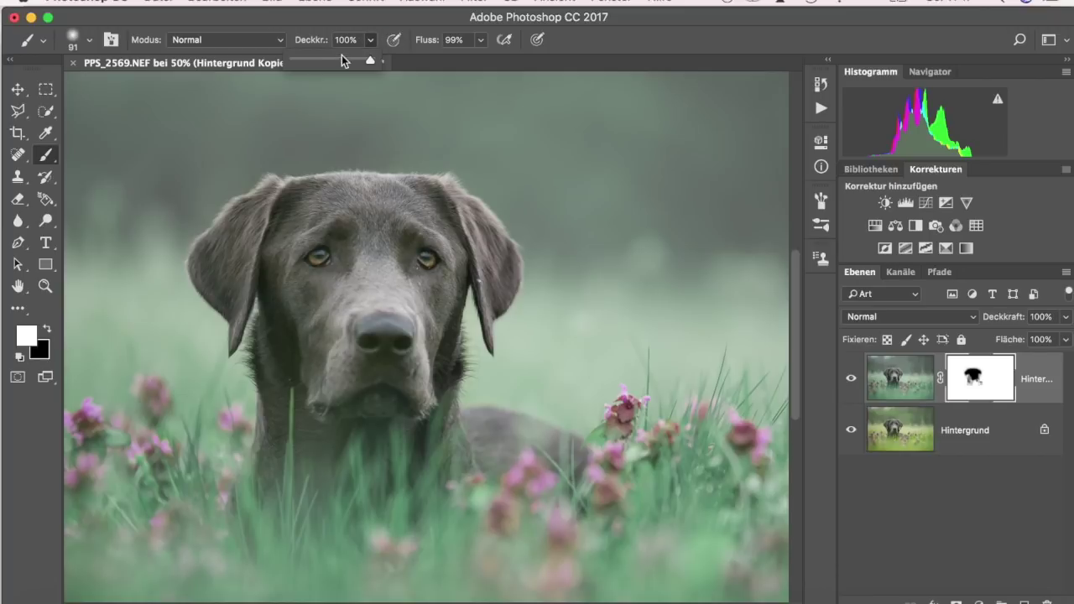
click(337, 267)
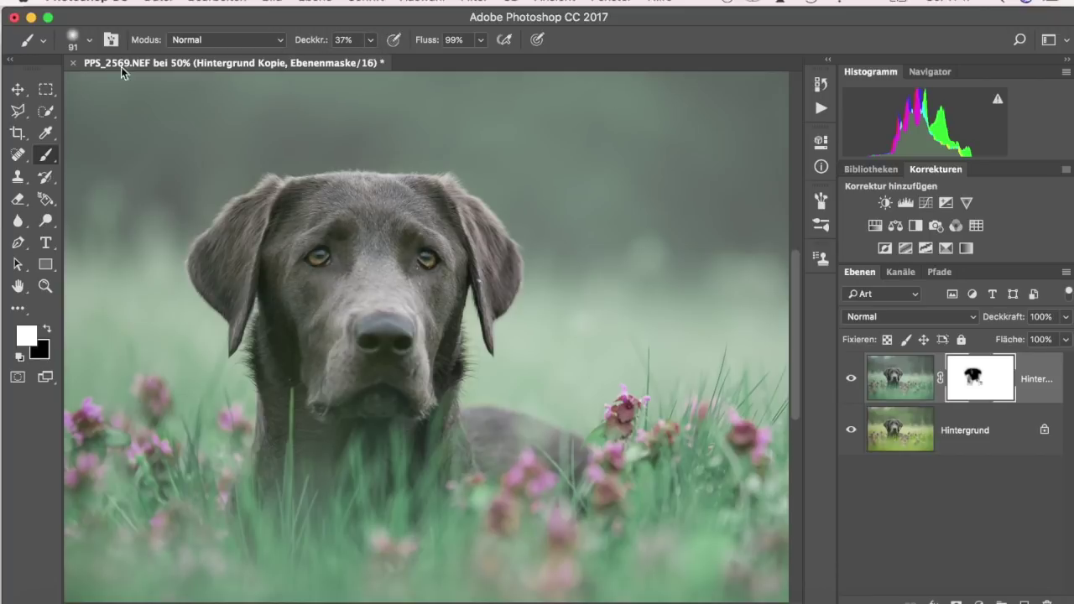
click(89, 40)
double_click(166, 69)
text(182)
key(Return)
click(376, 221)
Fit the whole image on screen and toggle the copy's visibility to compare with the original.
click(45, 287)
click(450, 40)
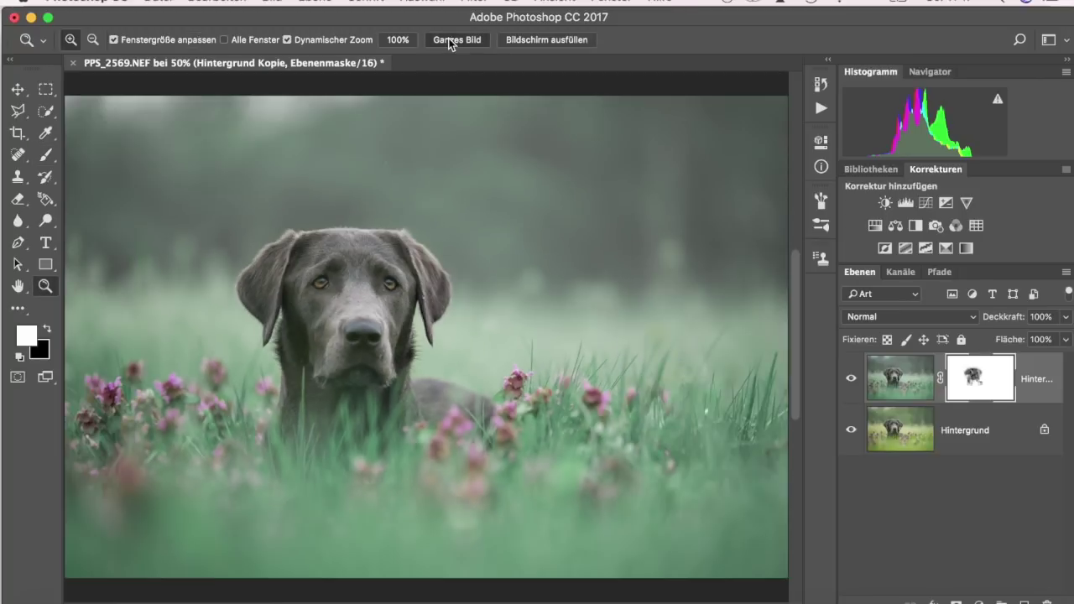
click(46, 155)
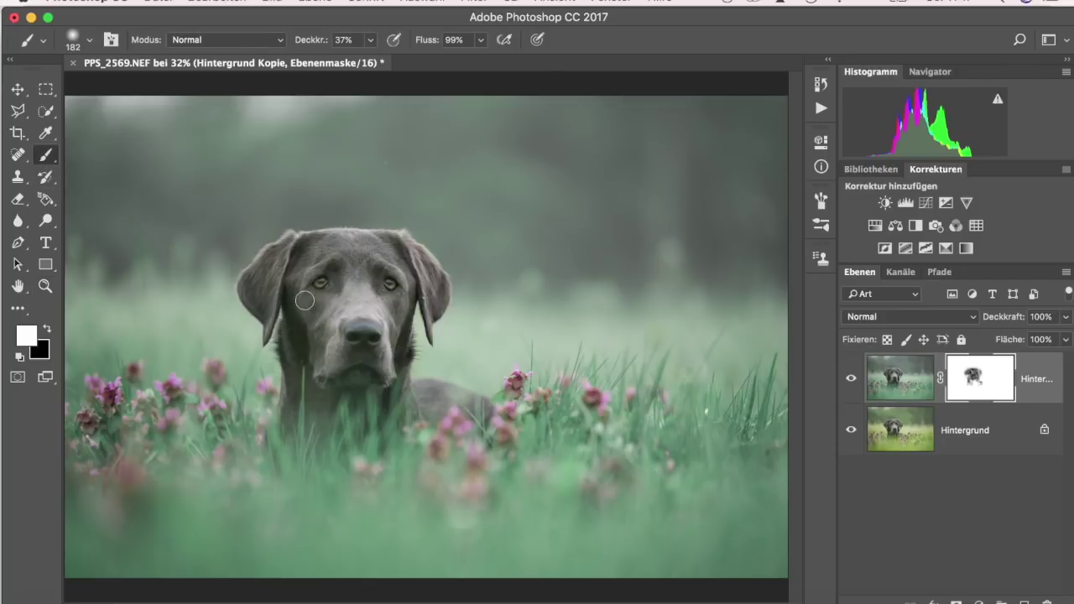
click(851, 378)
Make Hintergrund Kopie the active layer and bring up the fill/adjustment layer list.
right_click(972, 437)
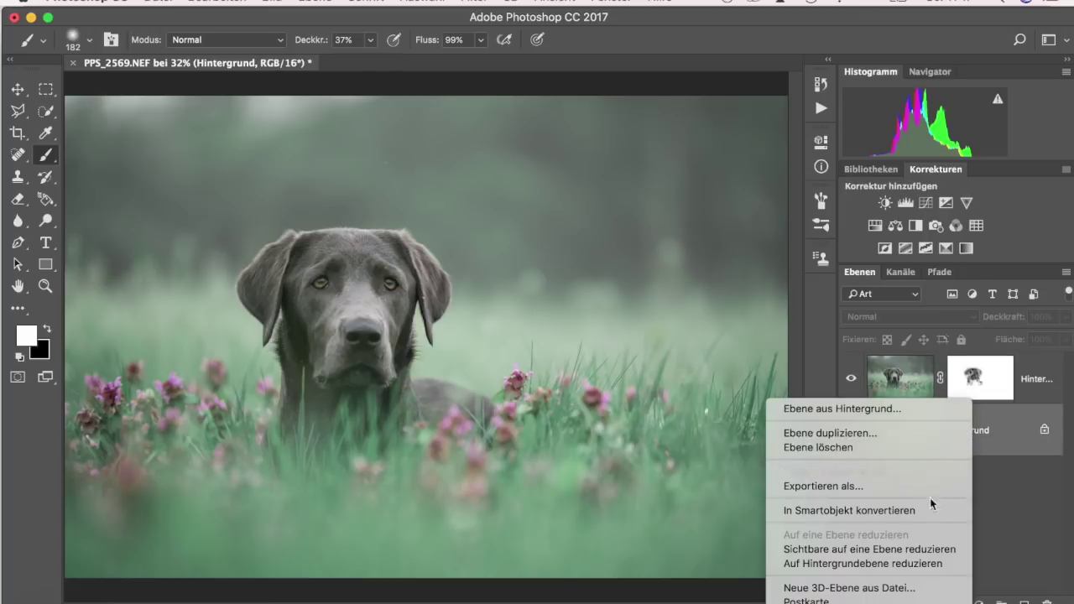
click(1023, 382)
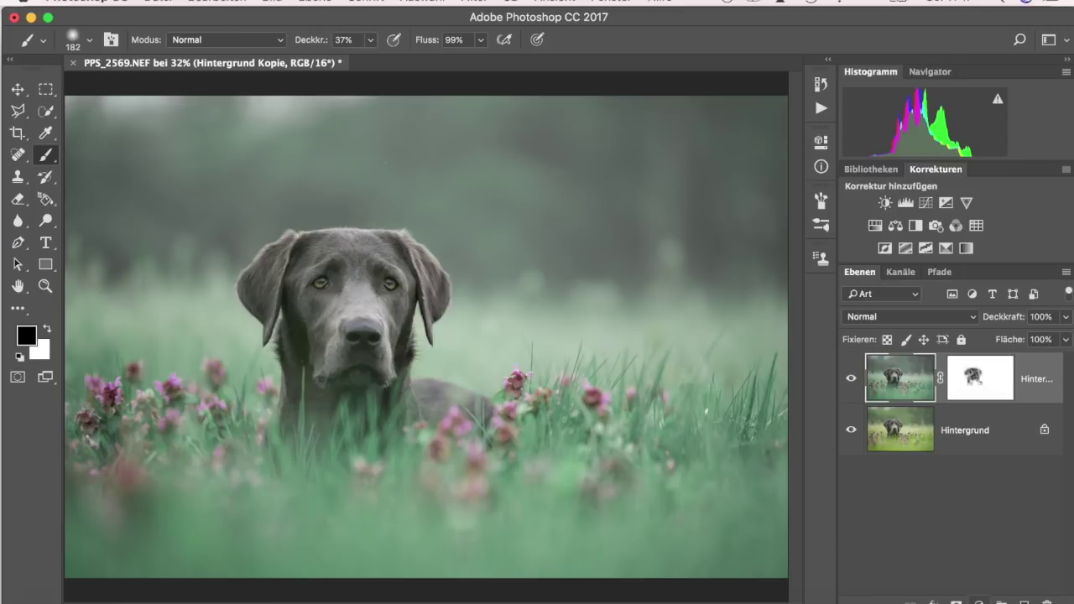
click(979, 601)
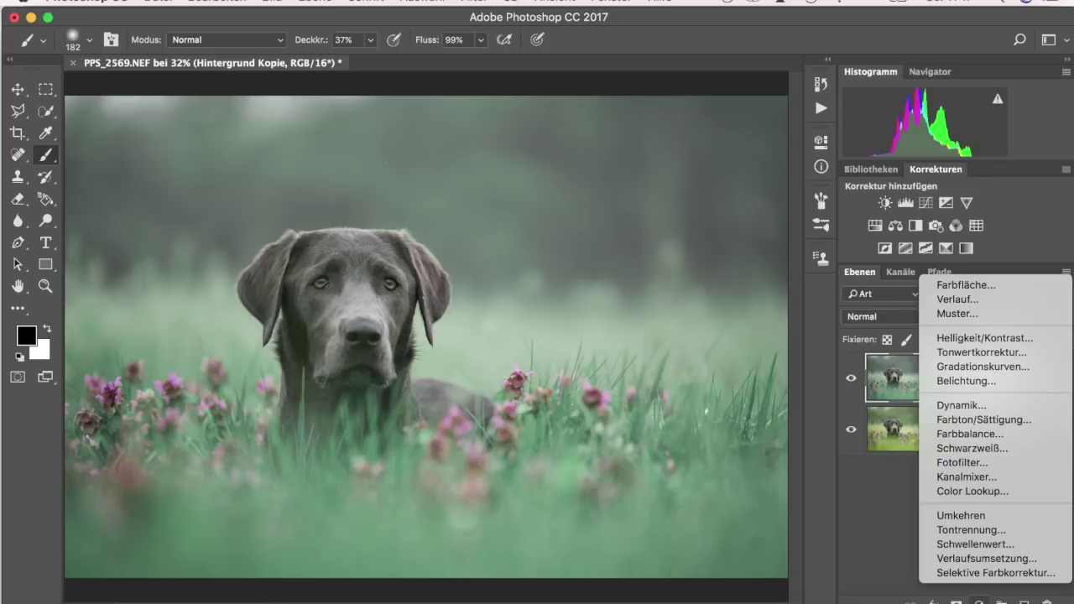
Add a Selective Color layer and set its Greens to Cyan +3, Yellow -24.
click(961, 578)
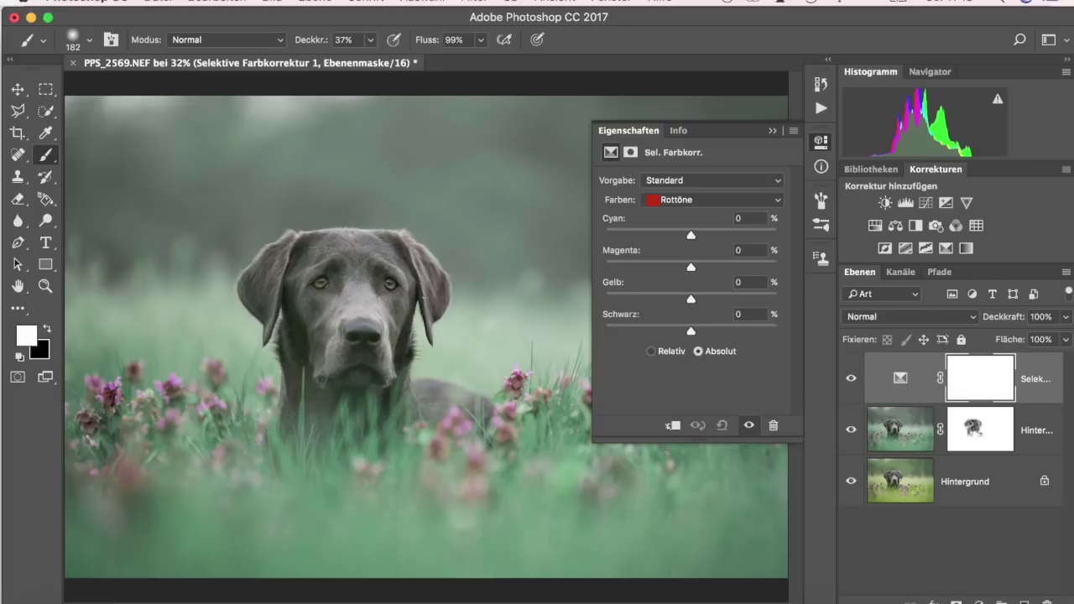
click(715, 204)
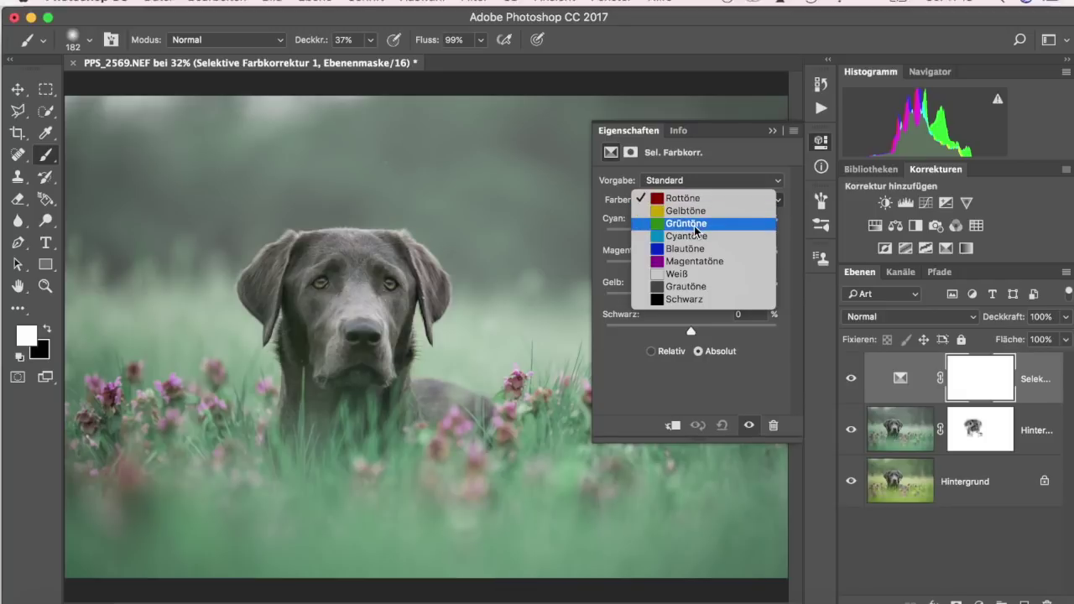
click(710, 222)
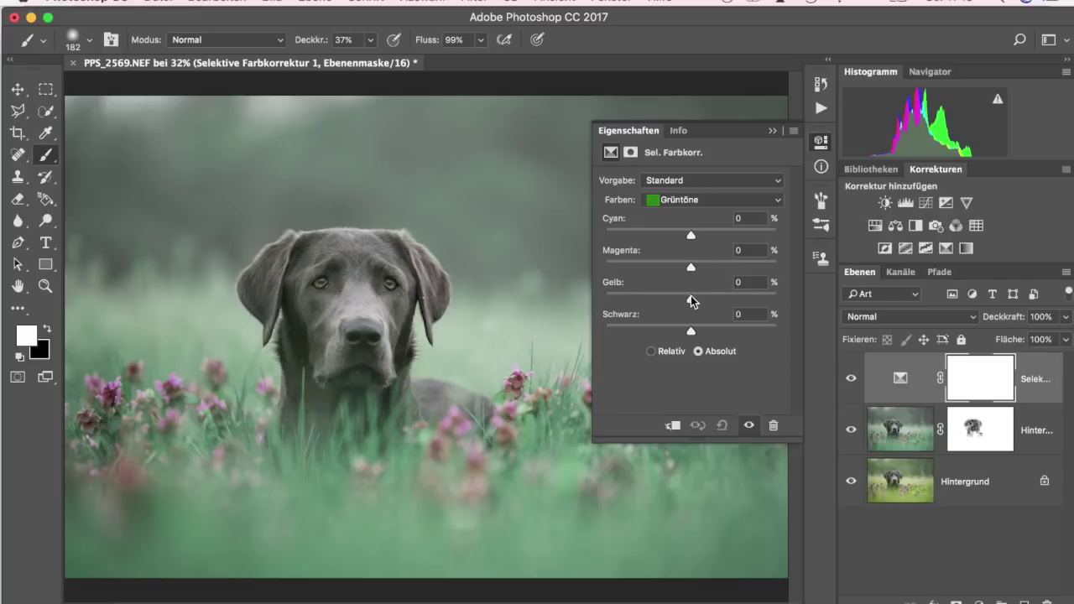
drag(690, 299, 663, 300)
drag(689, 237, 704, 232)
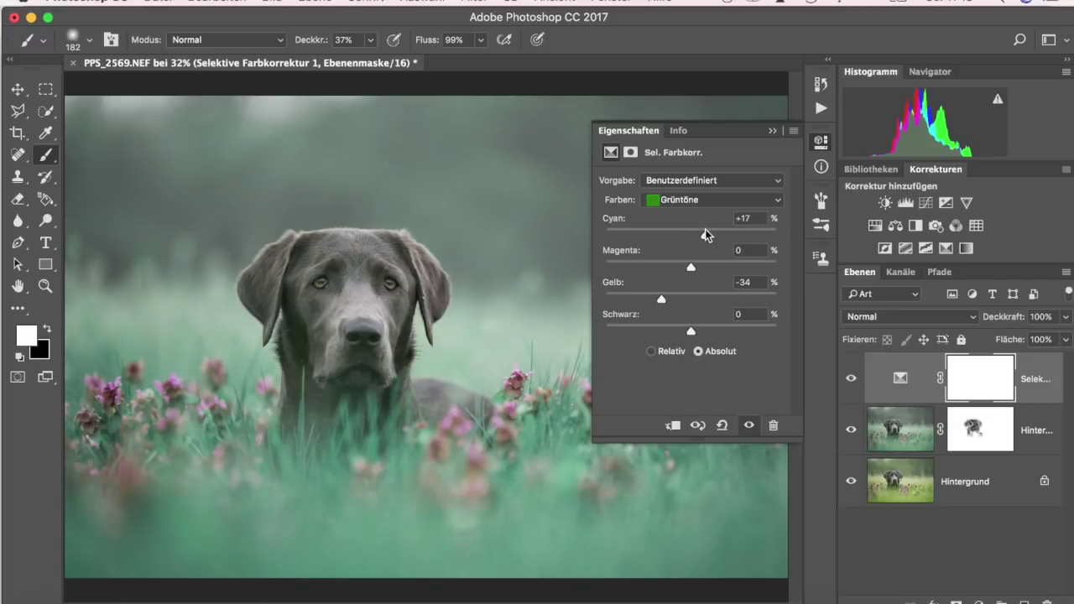
mouse_move(703, 232)
mouse_down()
mouse_move(694, 252)
mouse_move(726, 272)
mouse_move(705, 270)
mouse_up()
drag(662, 299, 671, 300)
drag(700, 238, 692, 239)
Set the Yellows range to Yellow -37, then collapse Properties and compare before/after.
click(688, 203)
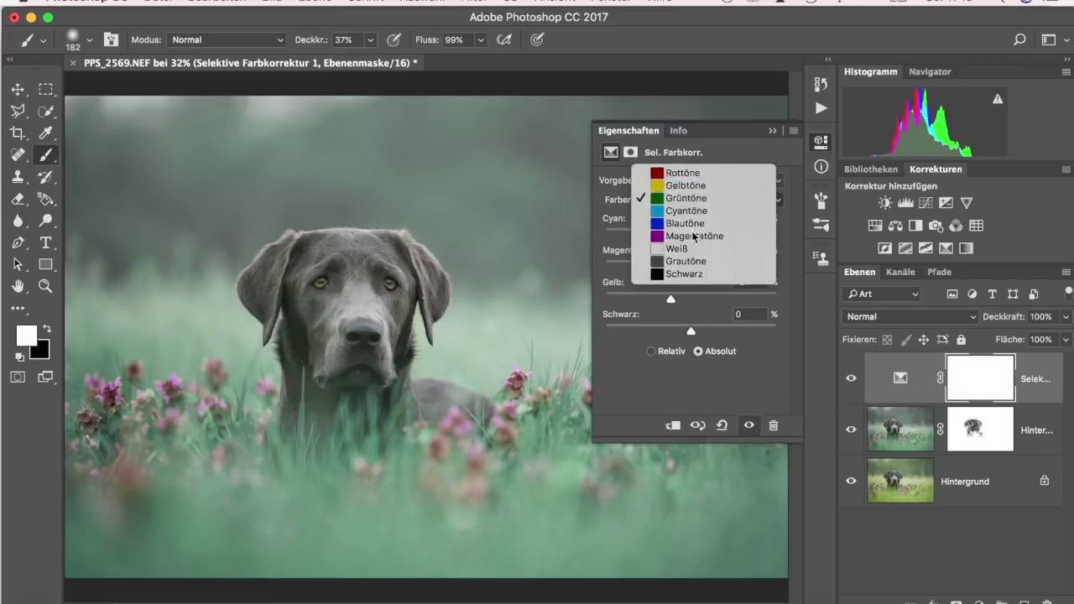
click(686, 185)
drag(691, 299, 649, 295)
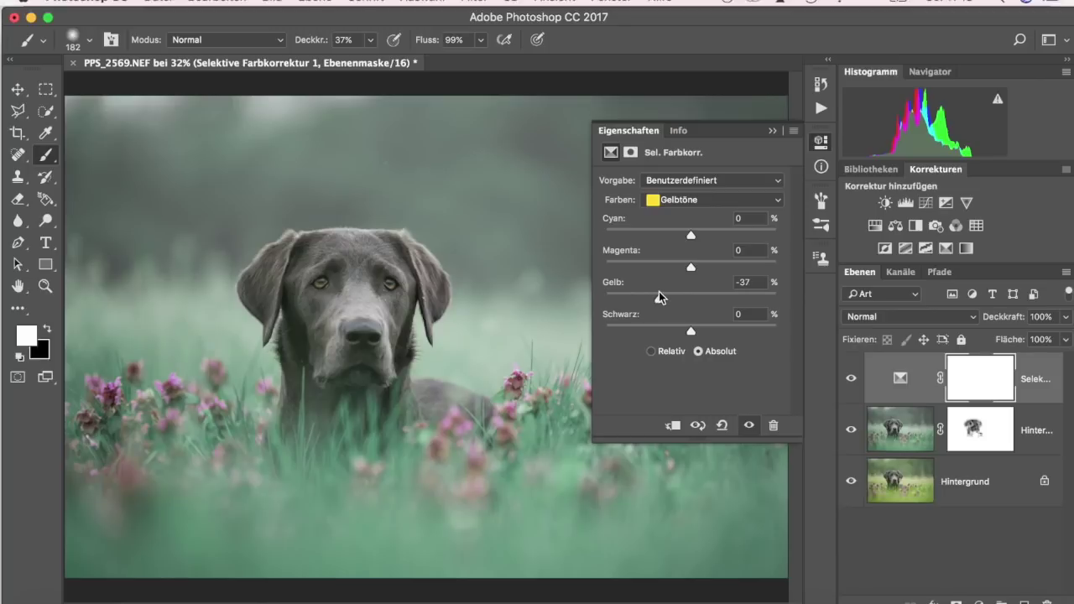
drag(648, 296, 645, 297)
mouse_move(694, 234)
mouse_down()
mouse_move(719, 234)
mouse_move(693, 236)
mouse_move(716, 243)
mouse_move(701, 269)
mouse_up()
click(683, 202)
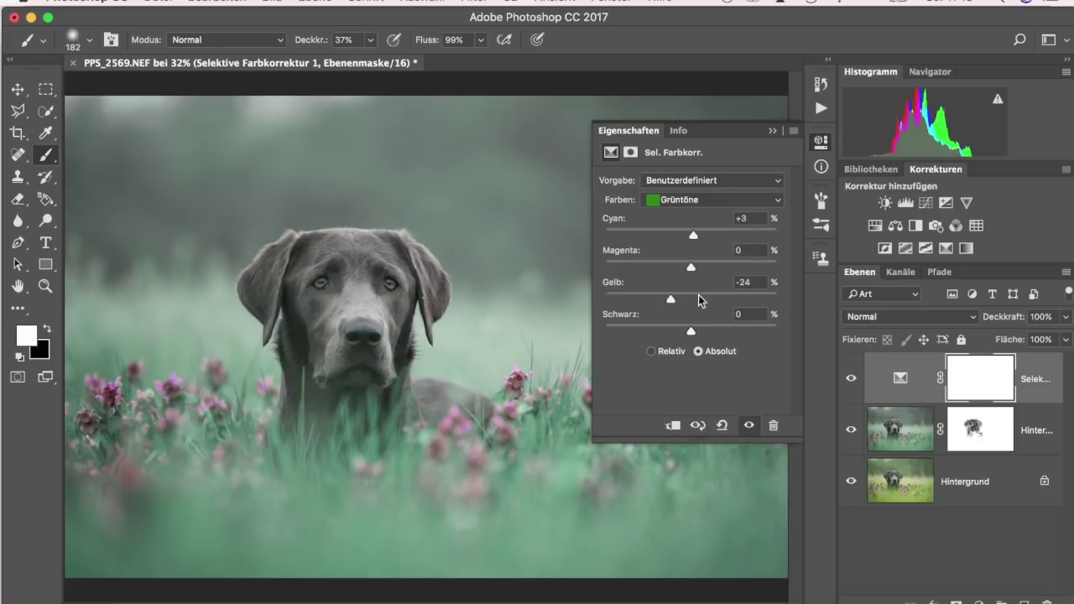
drag(691, 269, 680, 299)
click(772, 131)
click(850, 379)
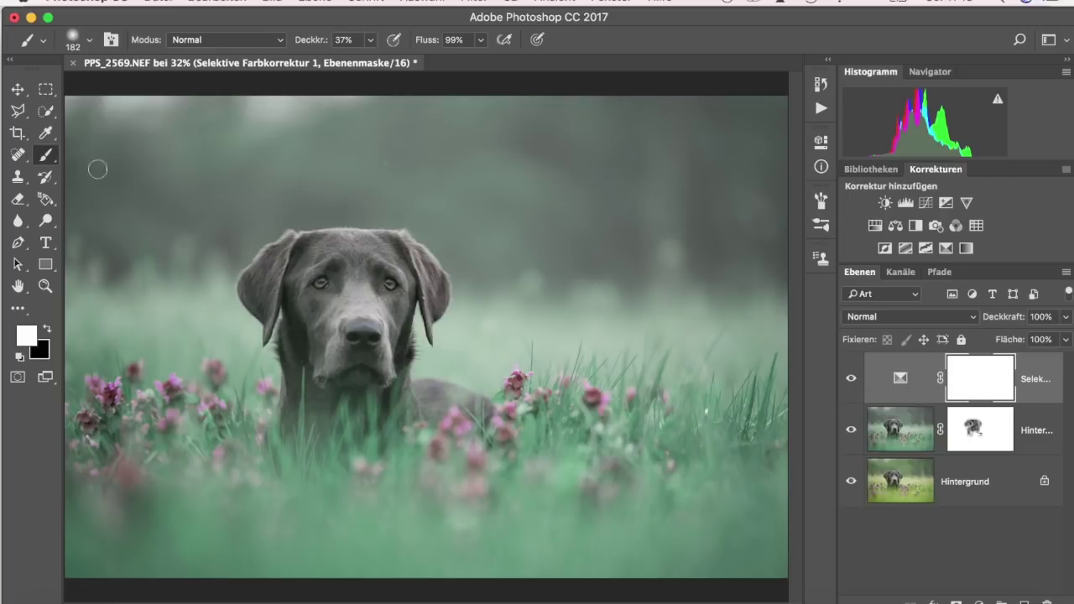
Set the brush to 421 px at 100% opacity.
click(90, 40)
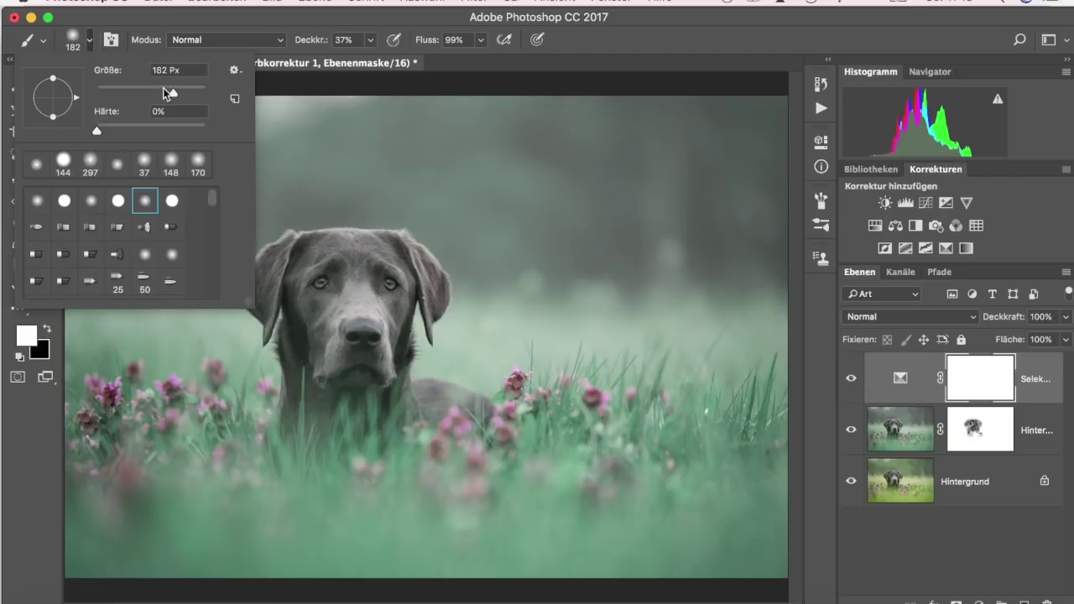
drag(186, 93, 190, 94)
click(369, 39)
drag(368, 59, 418, 60)
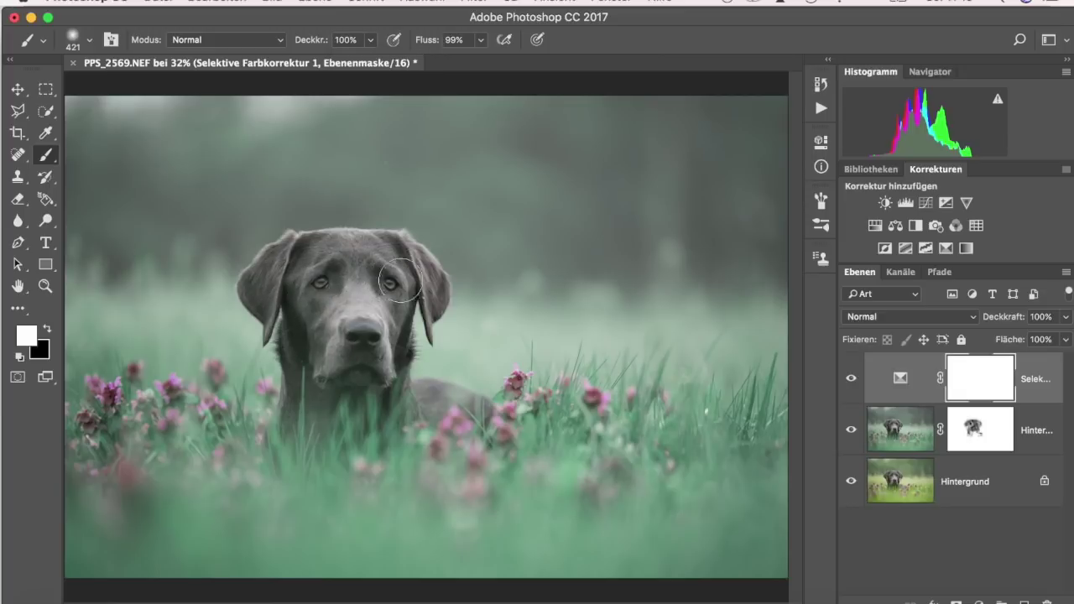
Zoom out, fit the image on screen, and bring up the adjustment layer list.
key(z)
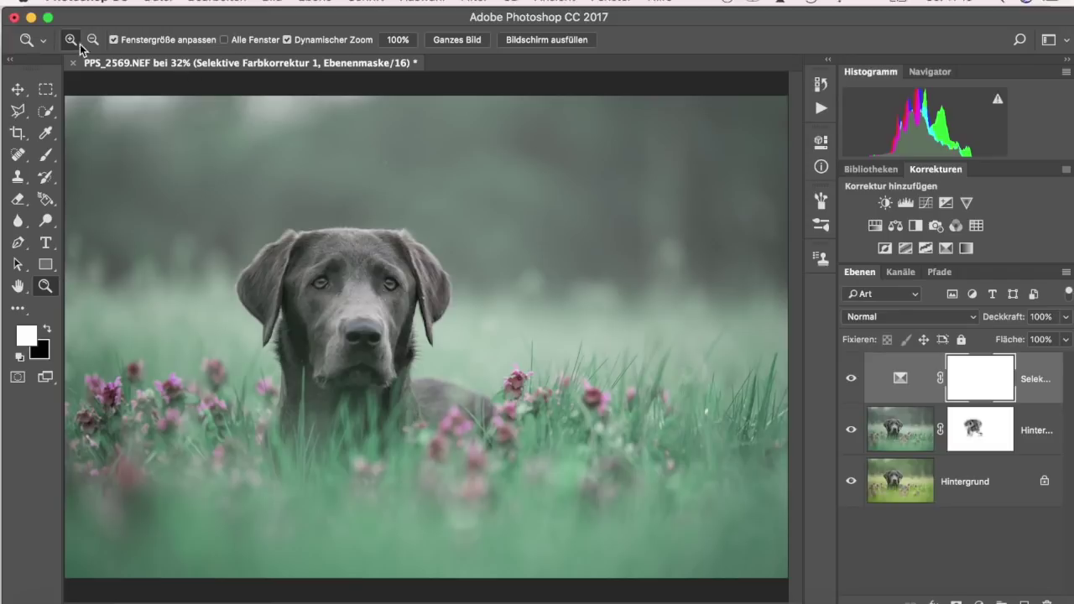
click(92, 39)
click(271, 276)
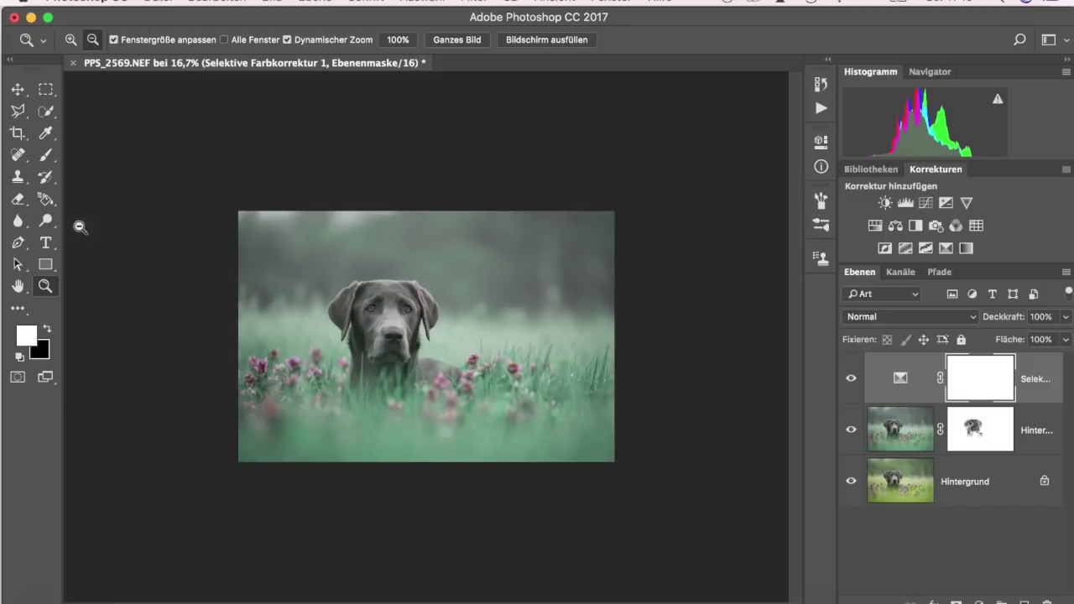
click(451, 40)
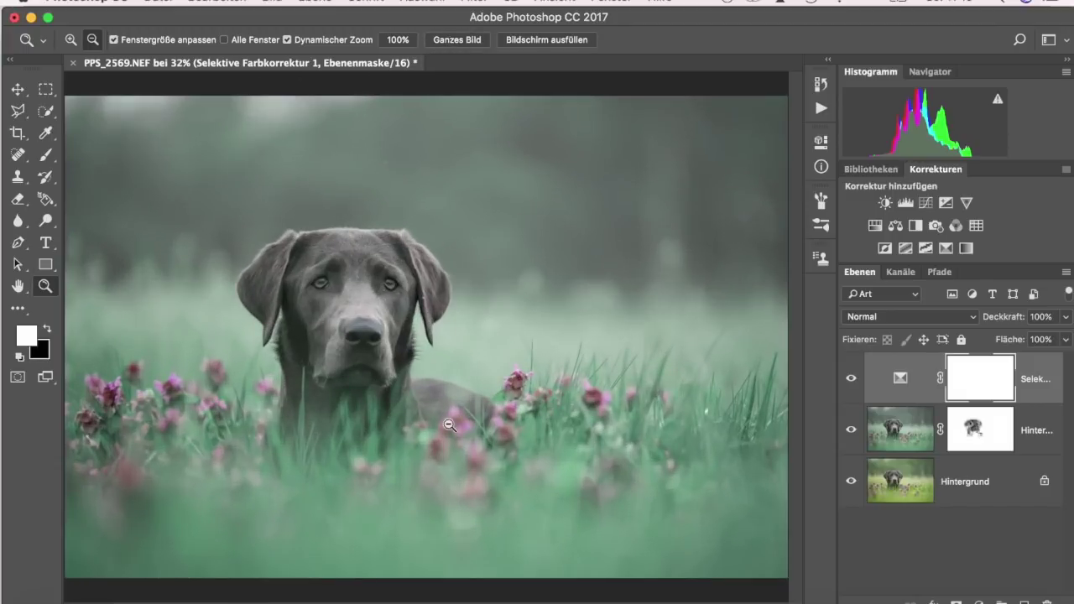
click(980, 598)
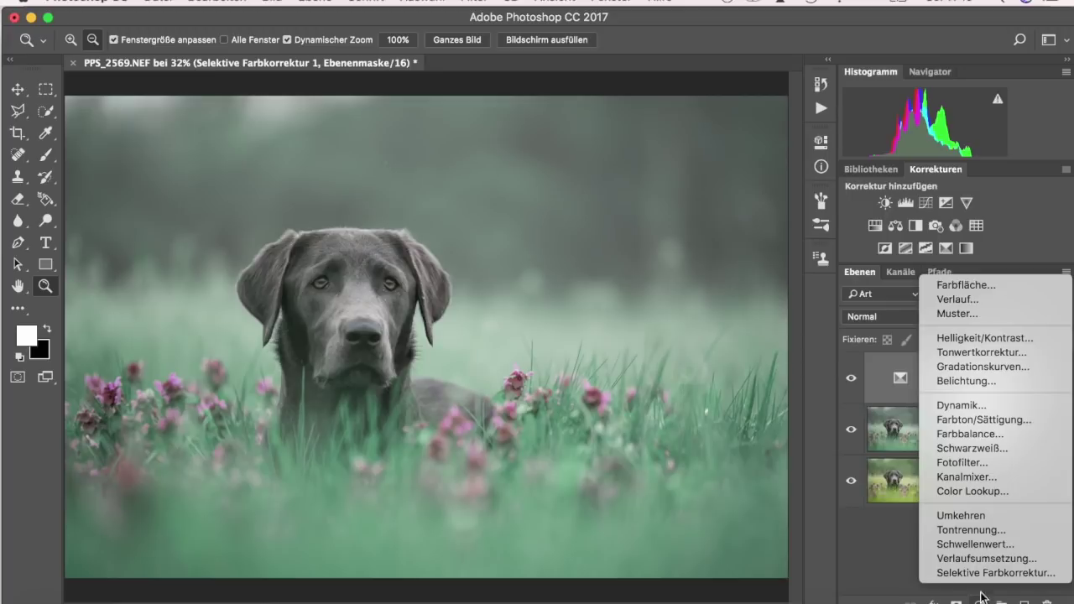
Add a second Selective Color layer; in Reds raise Cyan and Magenta and cut Yellow.
click(990, 572)
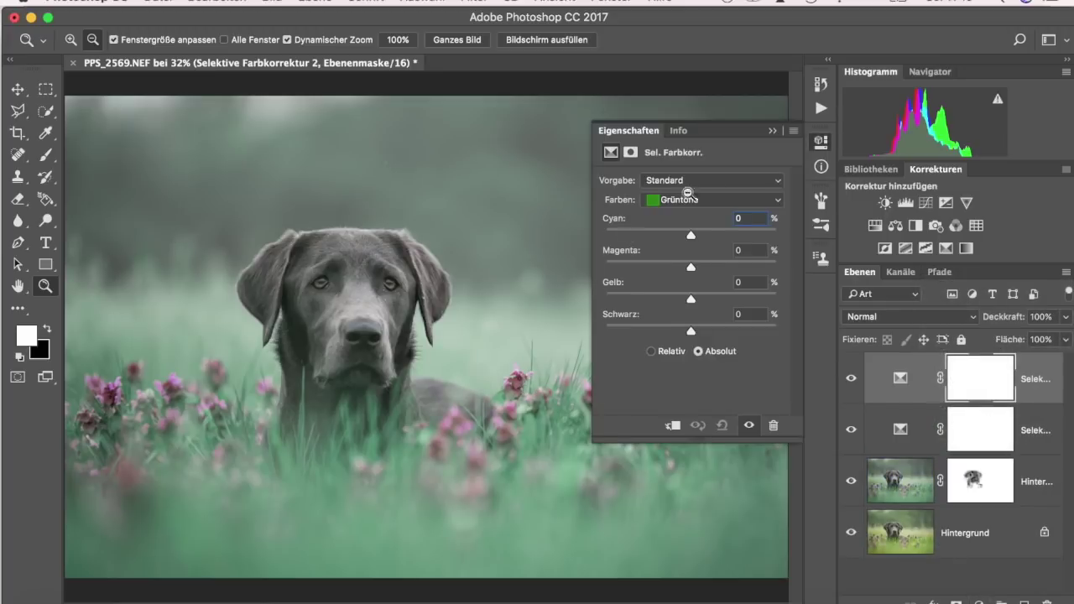
click(692, 201)
click(683, 186)
drag(690, 235, 722, 235)
mouse_move(691, 267)
mouse_down()
mouse_move(712, 267)
mouse_move(677, 301)
mouse_move(659, 300)
mouse_up()
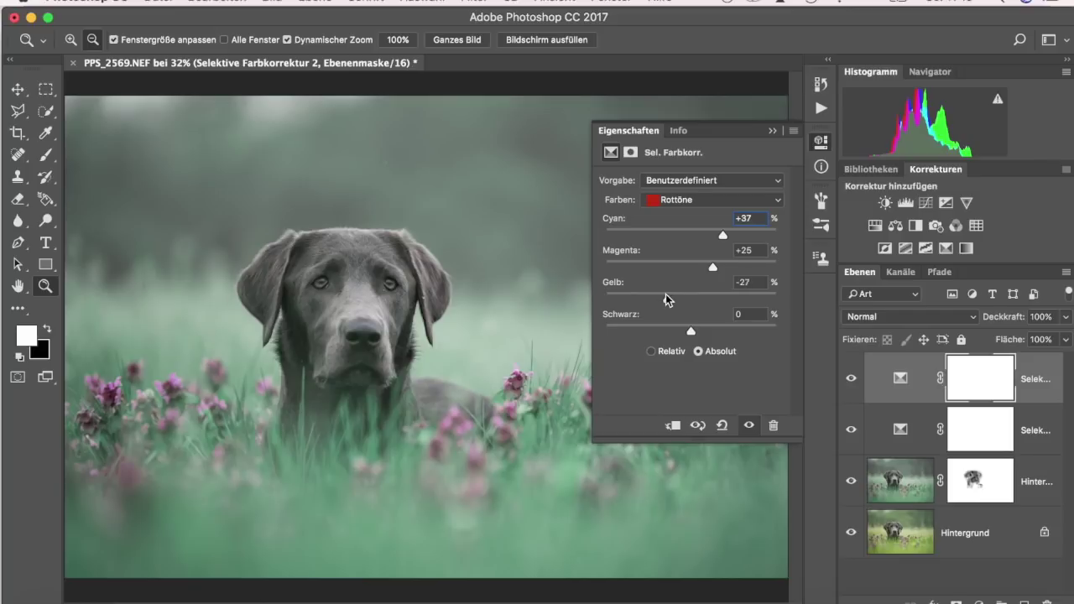
drag(659, 302, 658, 300)
drag(722, 234, 733, 235)
drag(712, 267, 720, 266)
drag(657, 300, 633, 301)
Set the Magentas range to Magenta +6 and Yellow -42.
click(675, 202)
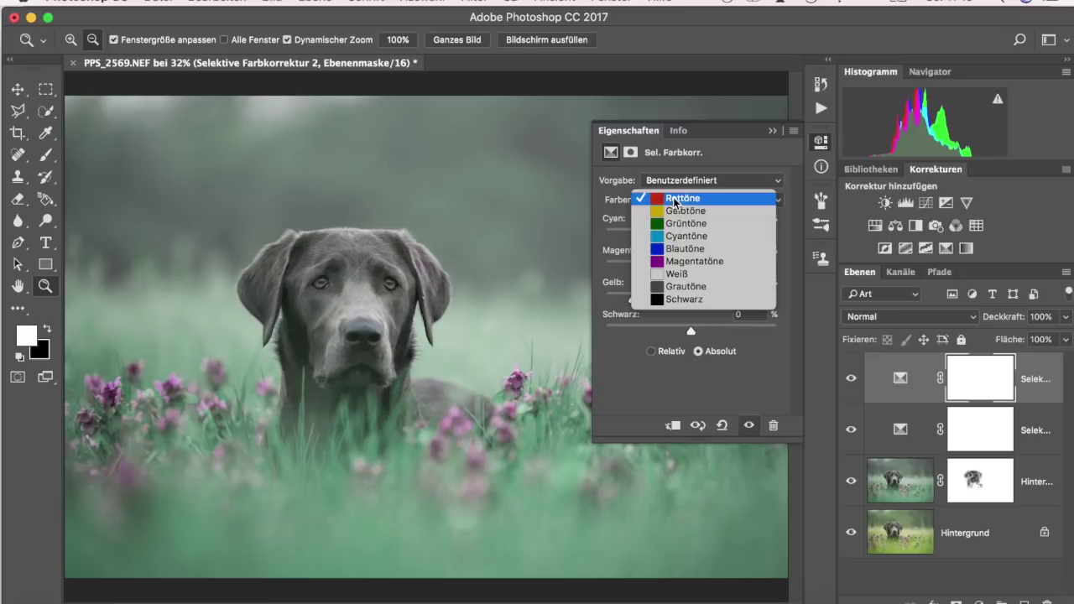
click(688, 261)
drag(690, 299, 671, 300)
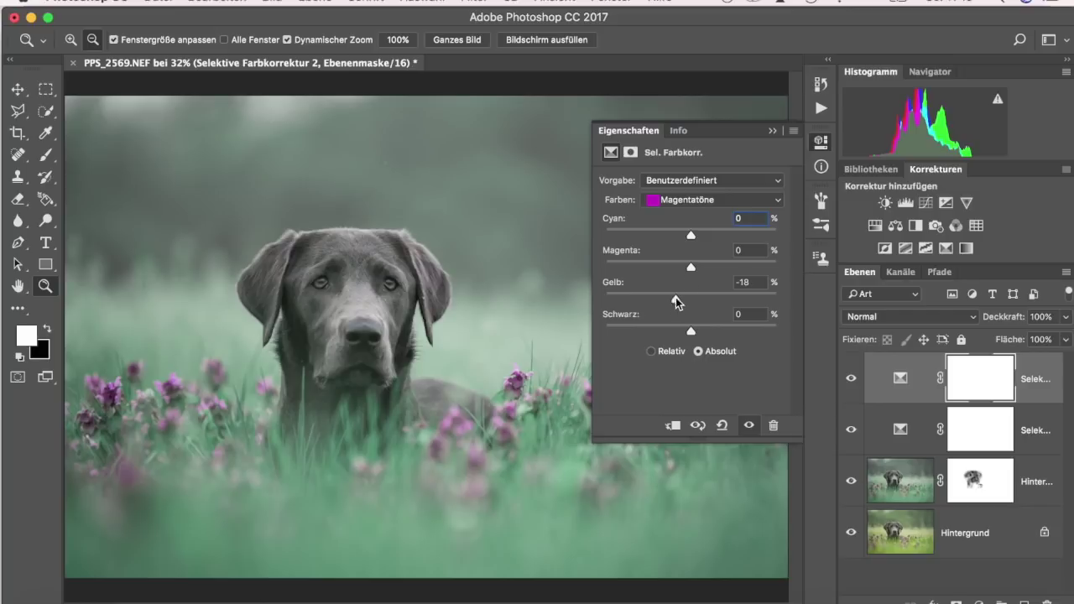
mouse_move(670, 301)
mouse_down()
mouse_move(642, 298)
mouse_move(667, 300)
mouse_up()
mouse_move(691, 266)
mouse_down()
mouse_move(696, 237)
mouse_move(697, 267)
mouse_up()
drag(667, 299, 656, 302)
Fine-tune the Reds' Cyan and bring Yellow to about -68, then collapse Properties.
click(680, 200)
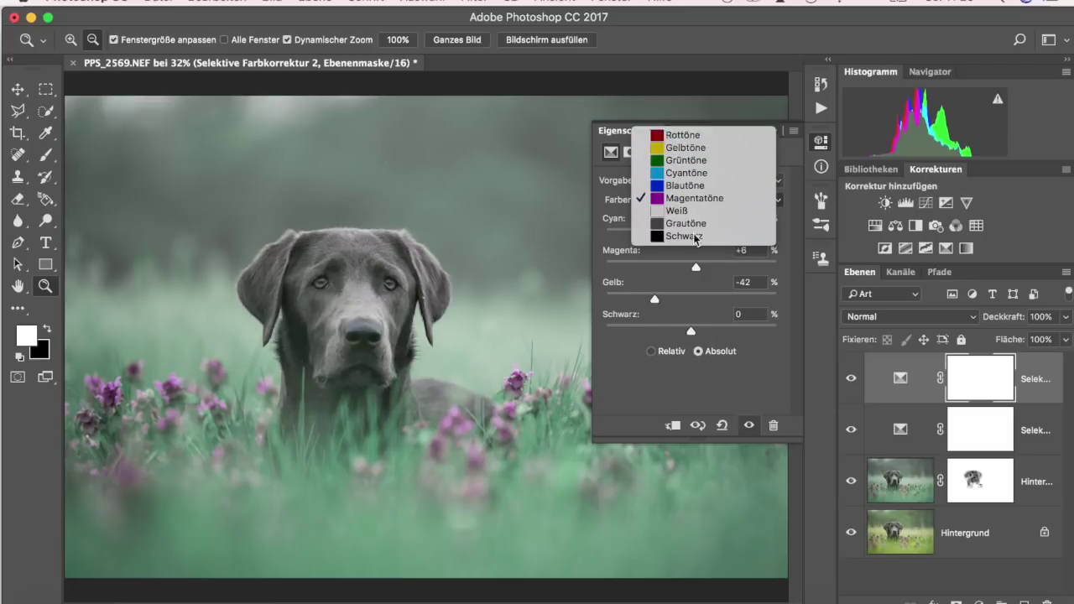
click(682, 135)
mouse_move(731, 237)
mouse_down()
mouse_move(742, 237)
mouse_move(704, 268)
mouse_up()
drag(633, 299, 633, 299)
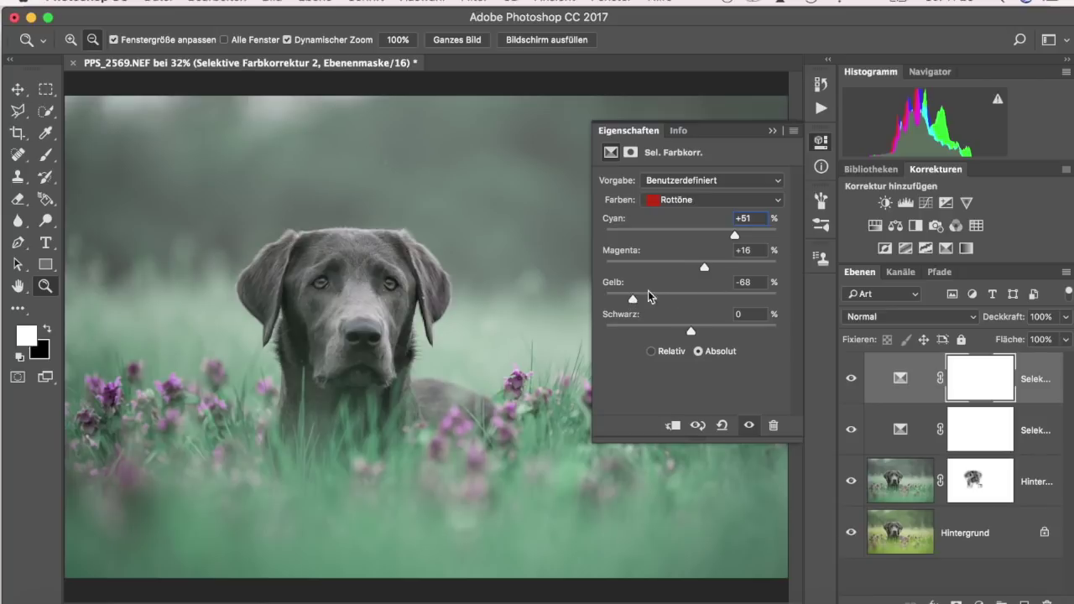
drag(735, 235, 713, 237)
drag(632, 300, 635, 299)
click(771, 133)
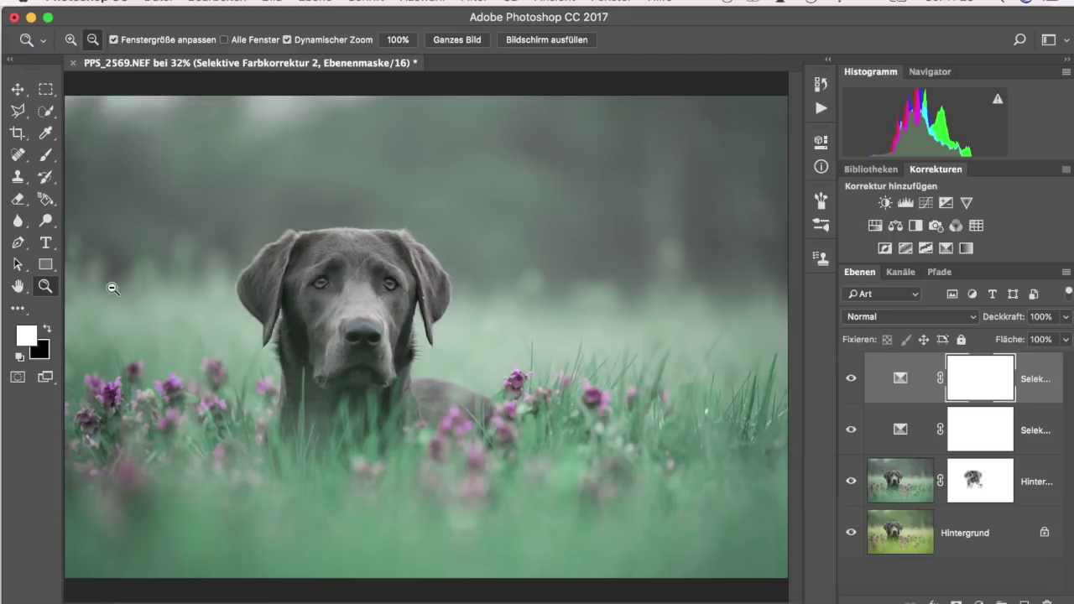
click(850, 385)
click(853, 379)
click(850, 382)
click(277, 316)
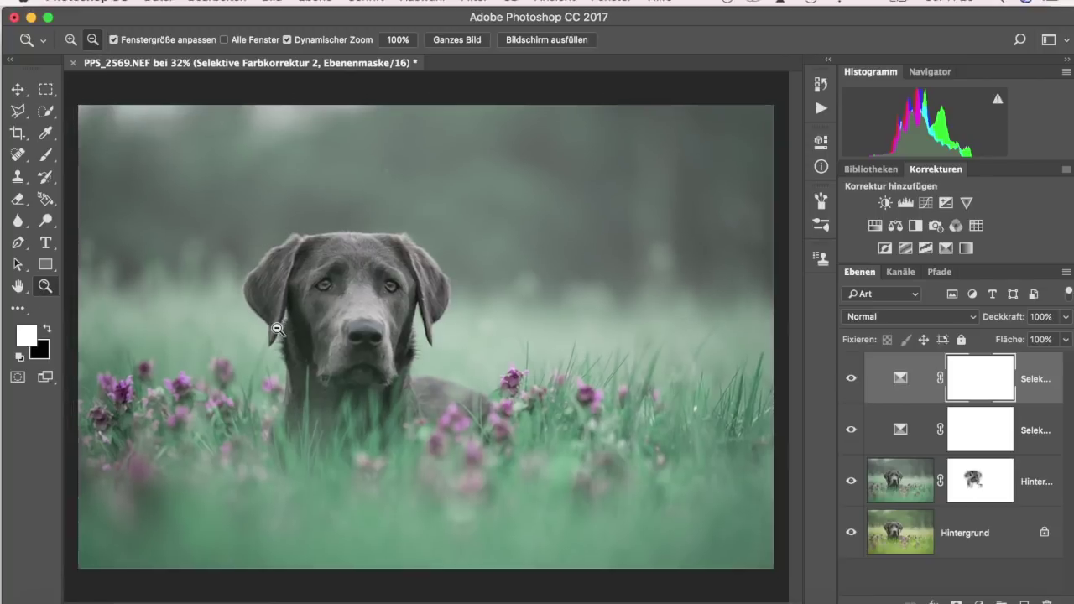
click(852, 384)
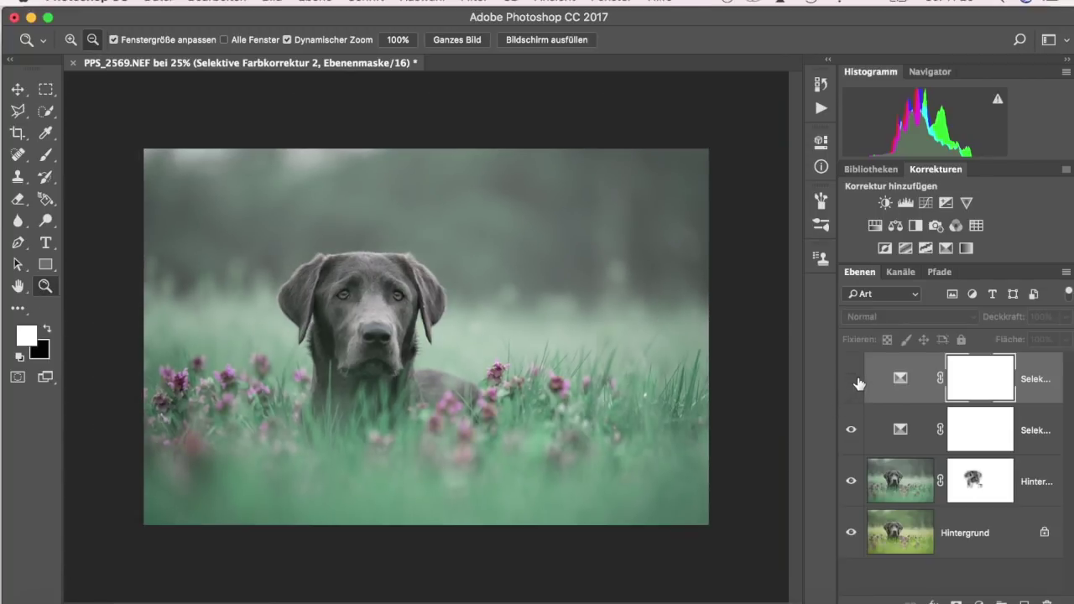
click(853, 380)
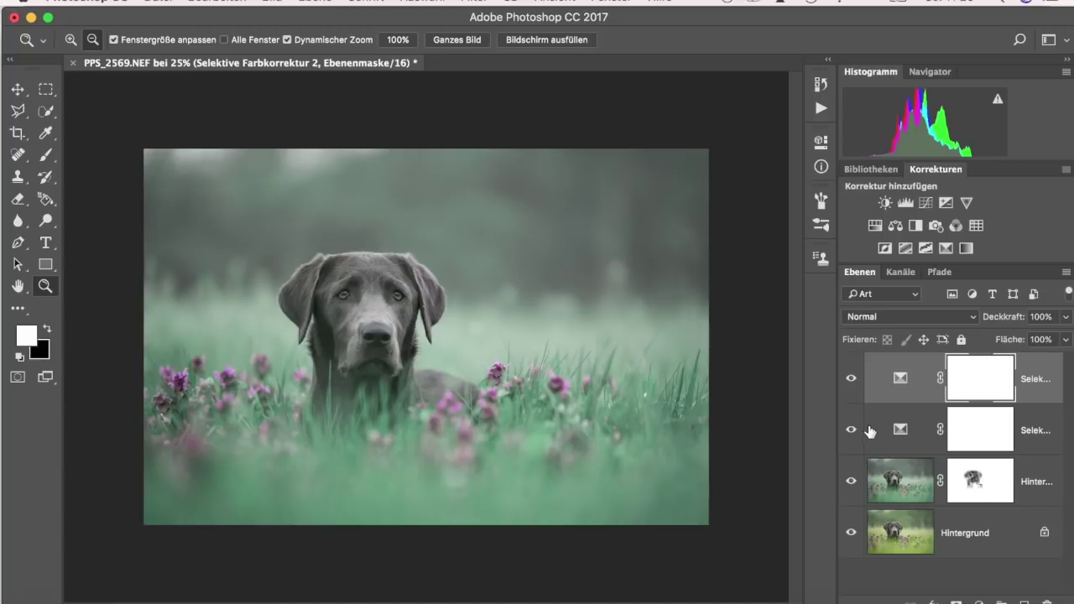